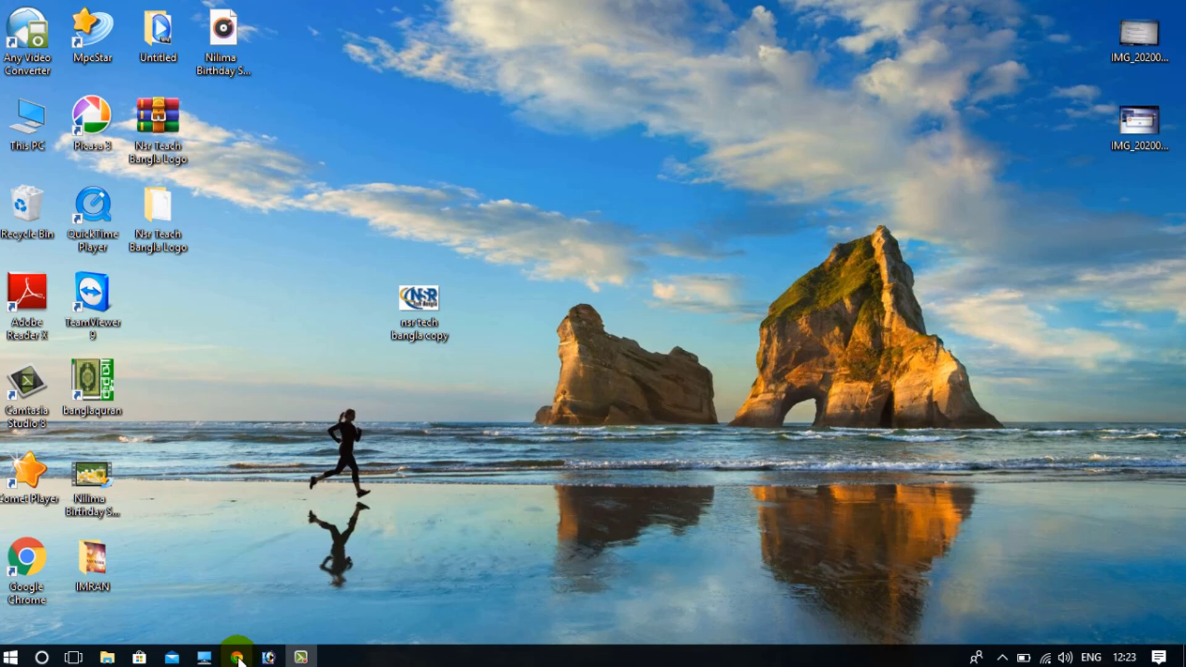
# - Switch to Chrome and open the Documents page of the Bangladesh Customs website
pyautogui.moveTo(246, 660)
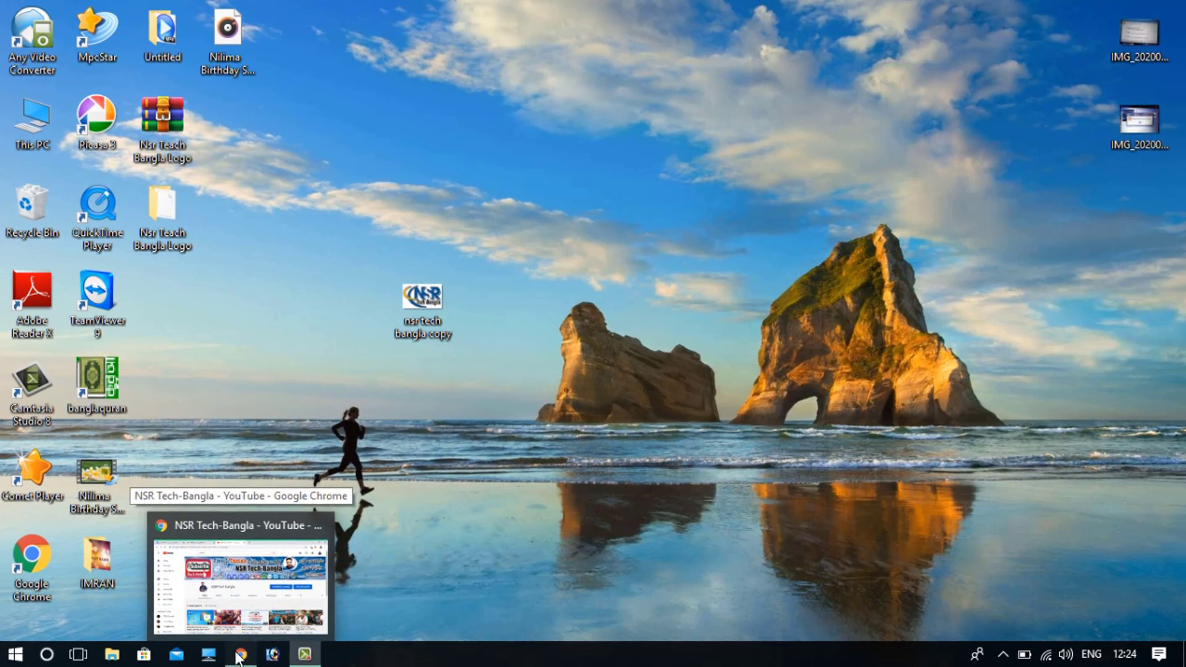
pyautogui.click(238, 659)
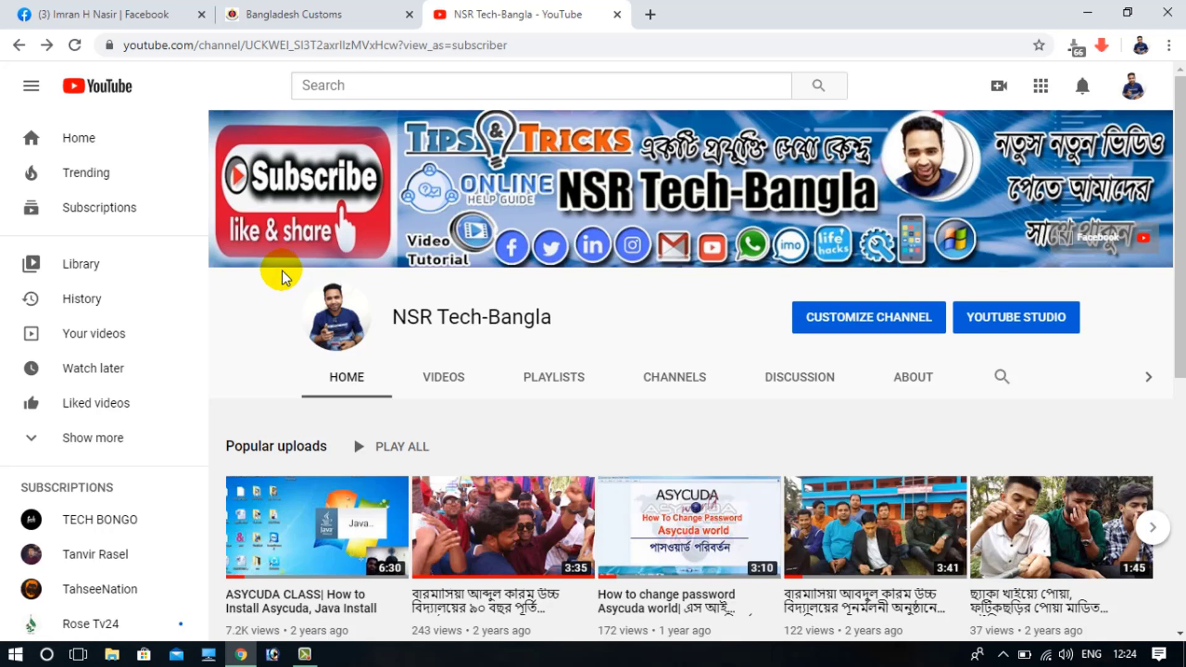
pyautogui.click(307, 7)
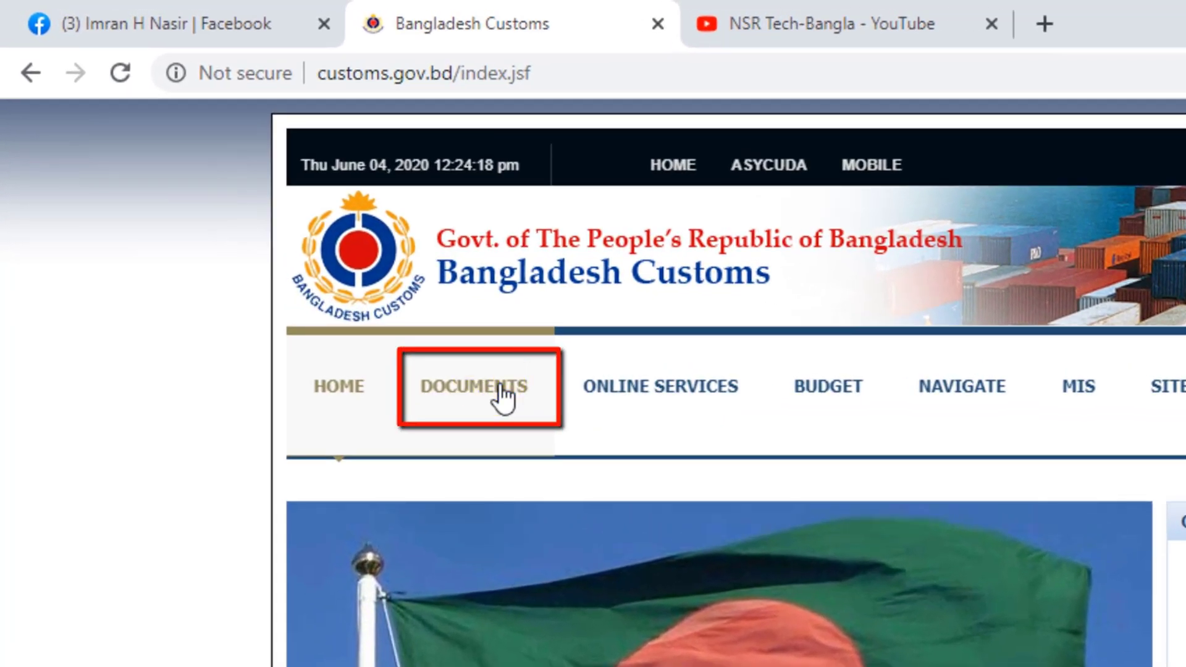
pyautogui.click(368, 287)
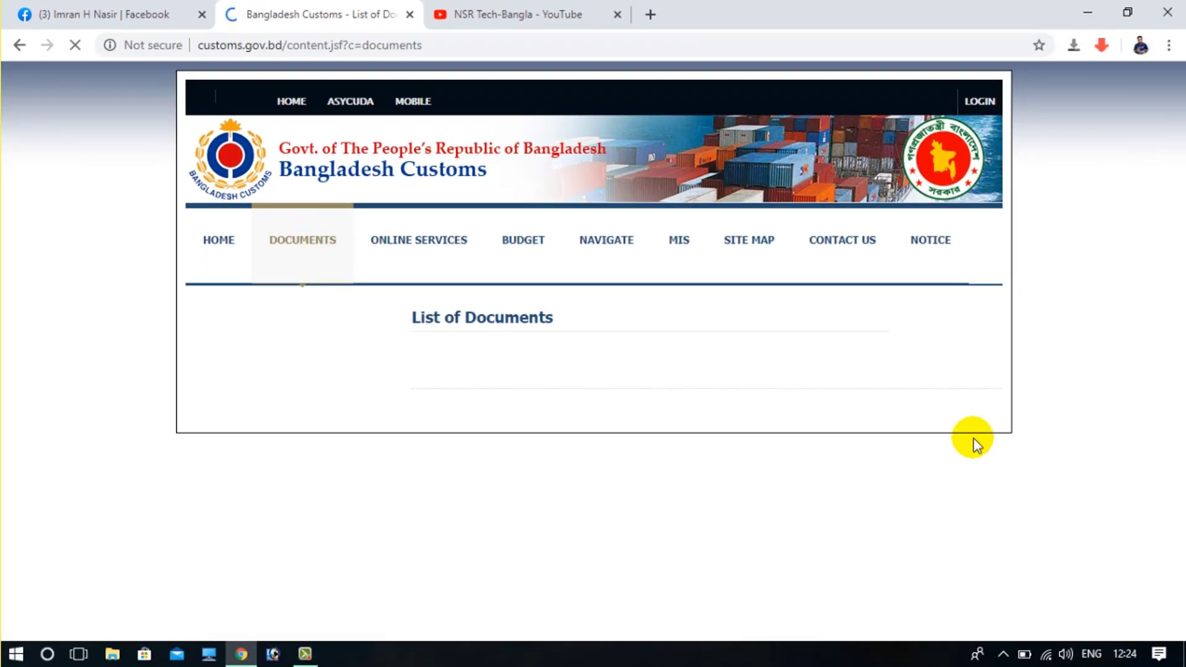
# - Download the Java 8 (64 Bit Windows) installer from the List of Documents
pyautogui.scroll(-5, 925, 499)
pyautogui.scroll(-3, 824, 443)
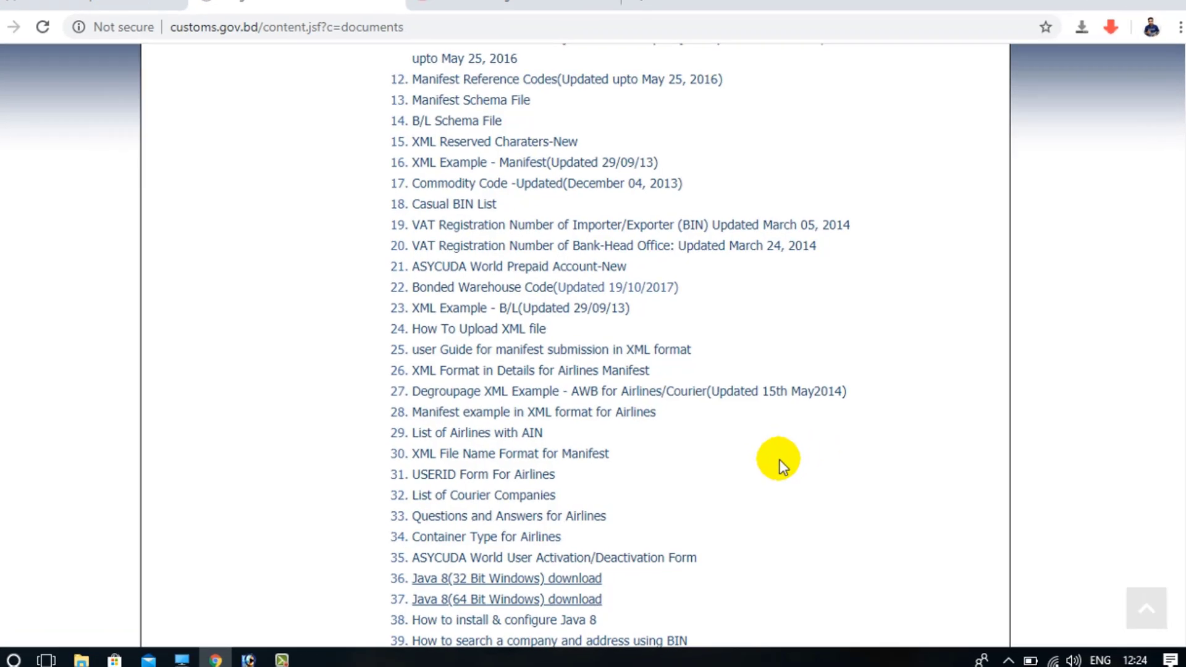
pyautogui.scroll(-3, 780, 459)
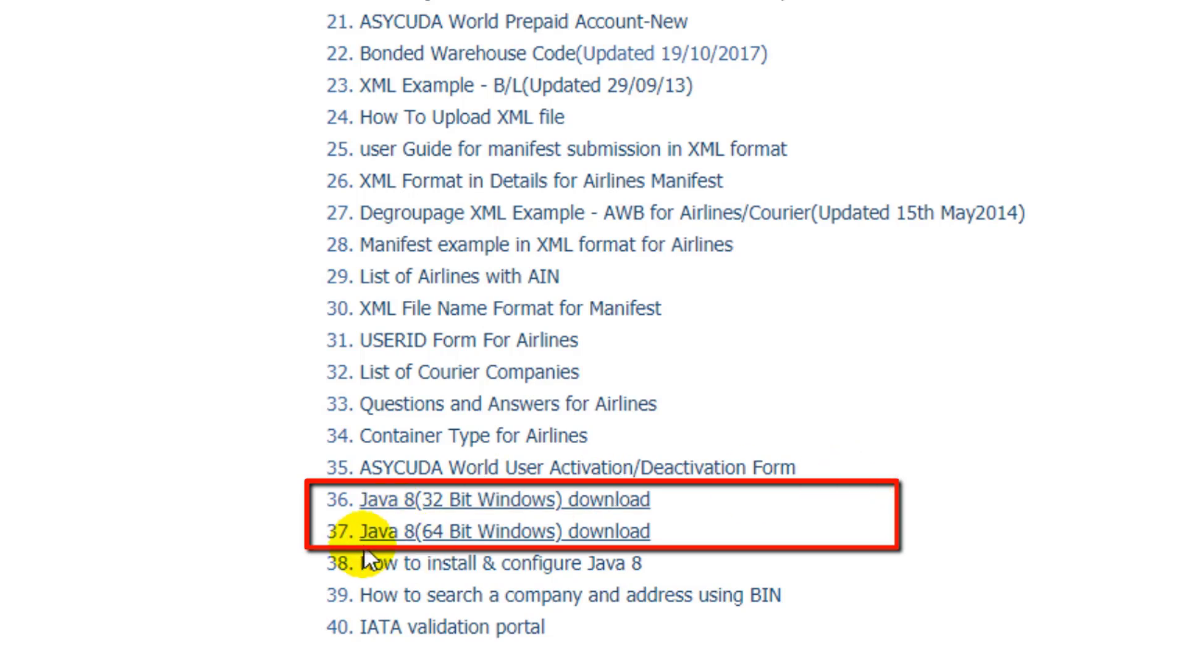
pyautogui.click(388, 537)
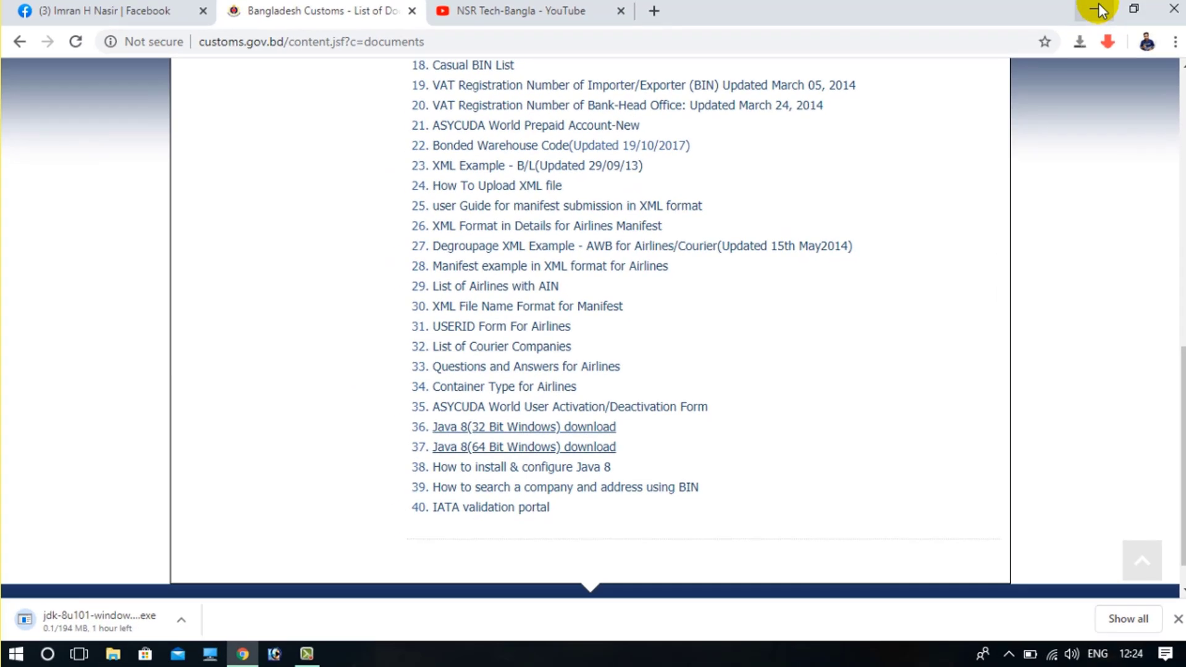
# - Minimize the browser, check the system type in the properties of This PC, and minimize the System window
pyautogui.click(1099, 9)
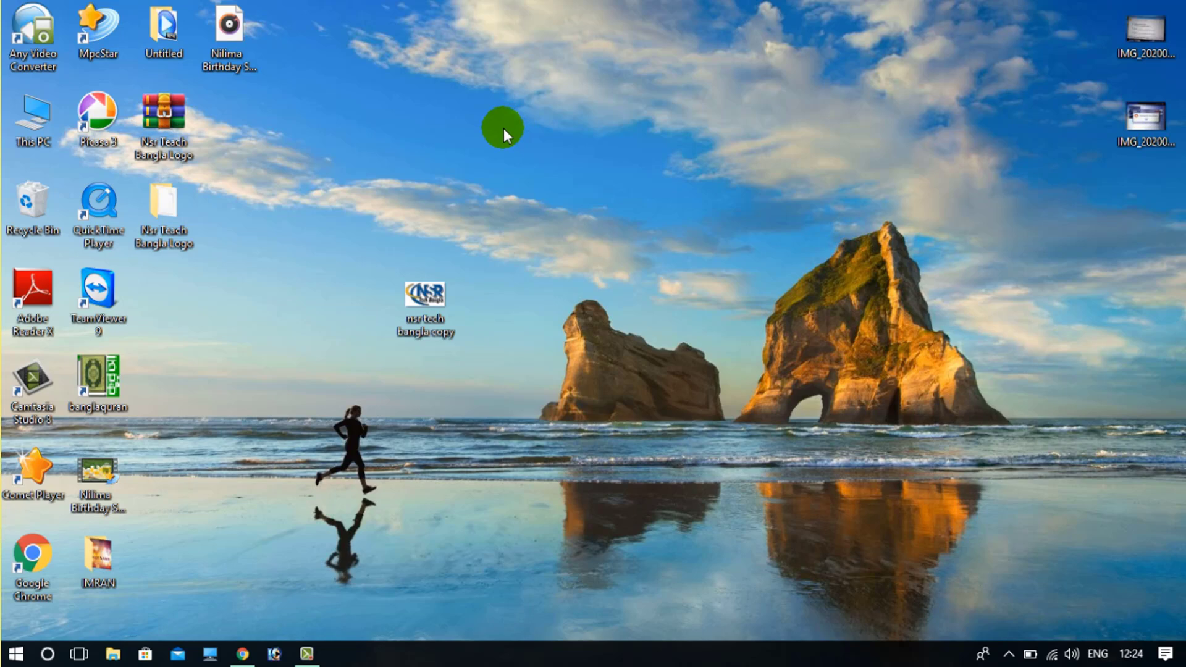
pyautogui.rightClick(502, 128)
pyautogui.click(551, 175)
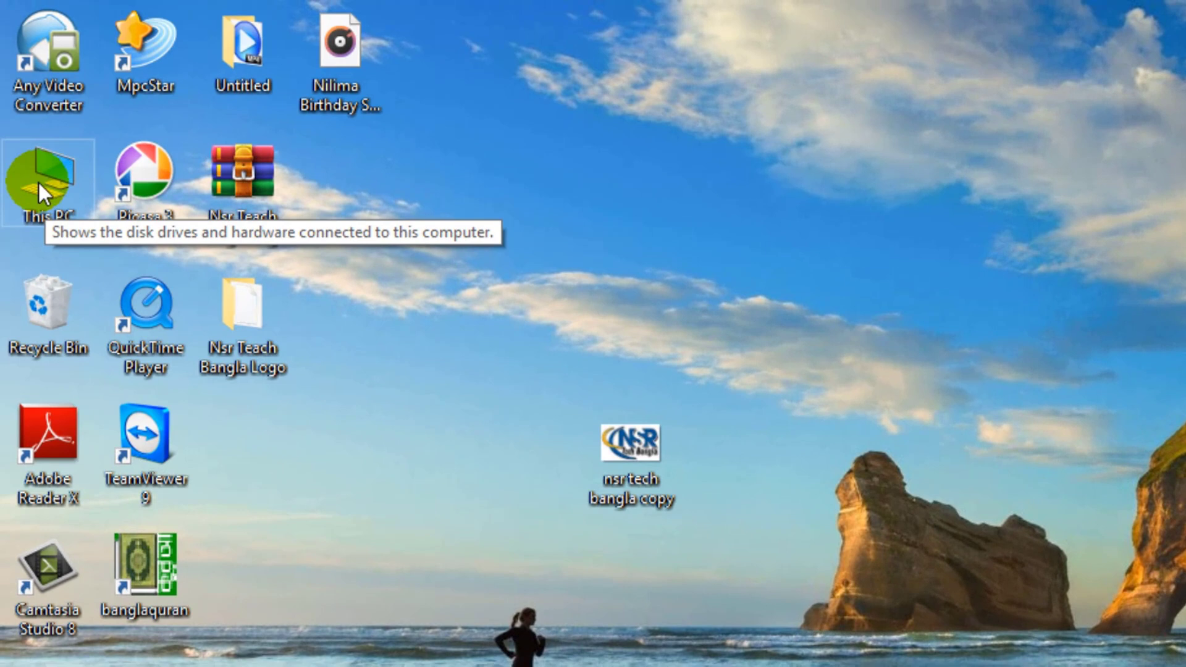
pyautogui.rightClick(39, 179)
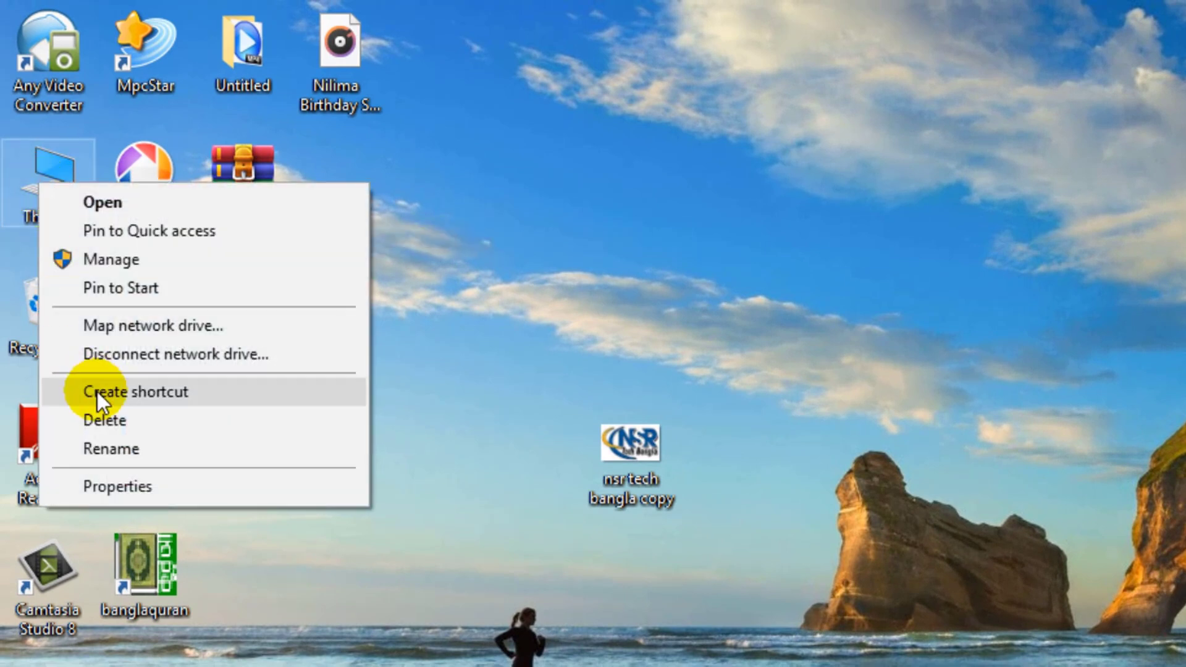
pyautogui.click(168, 496)
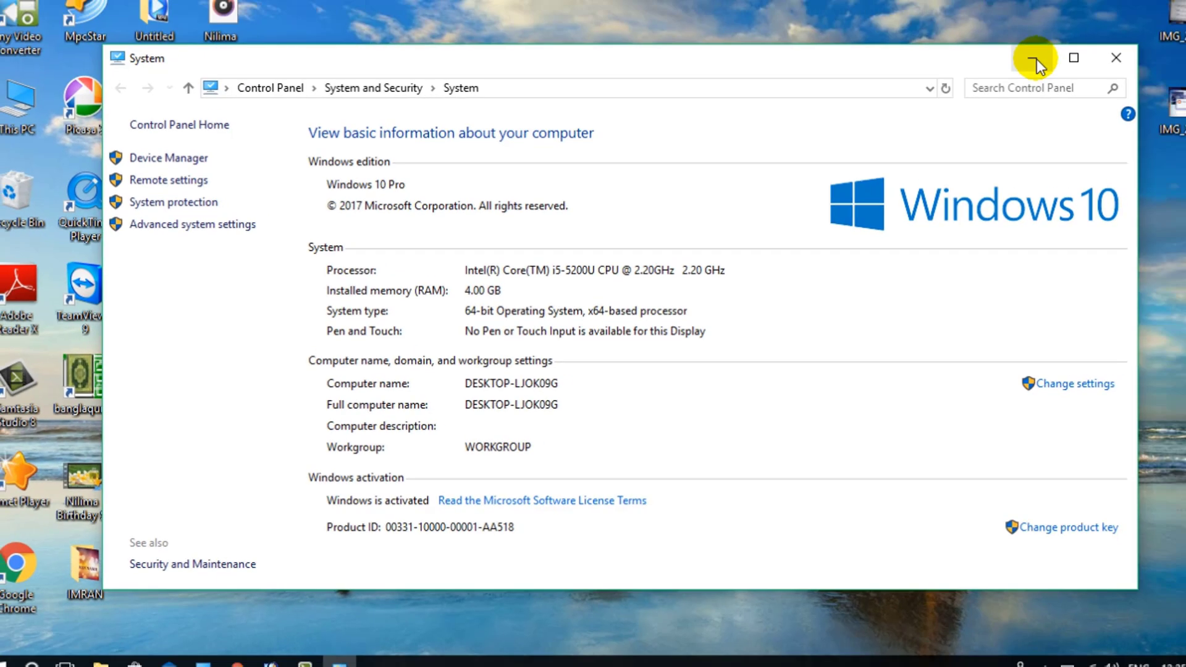
pyautogui.click(1034, 59)
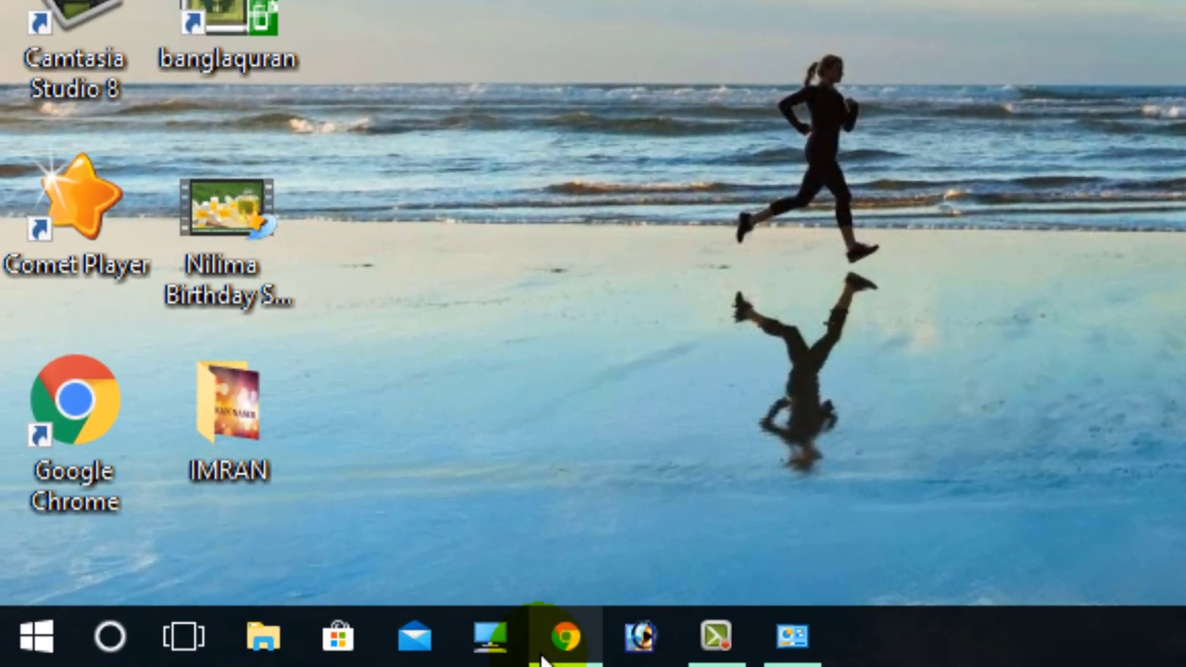
# - Return to Chrome and look through the List of Documents on the Bangladesh Customs website
pyautogui.moveTo(228, 662)
pyautogui.click(544, 659)
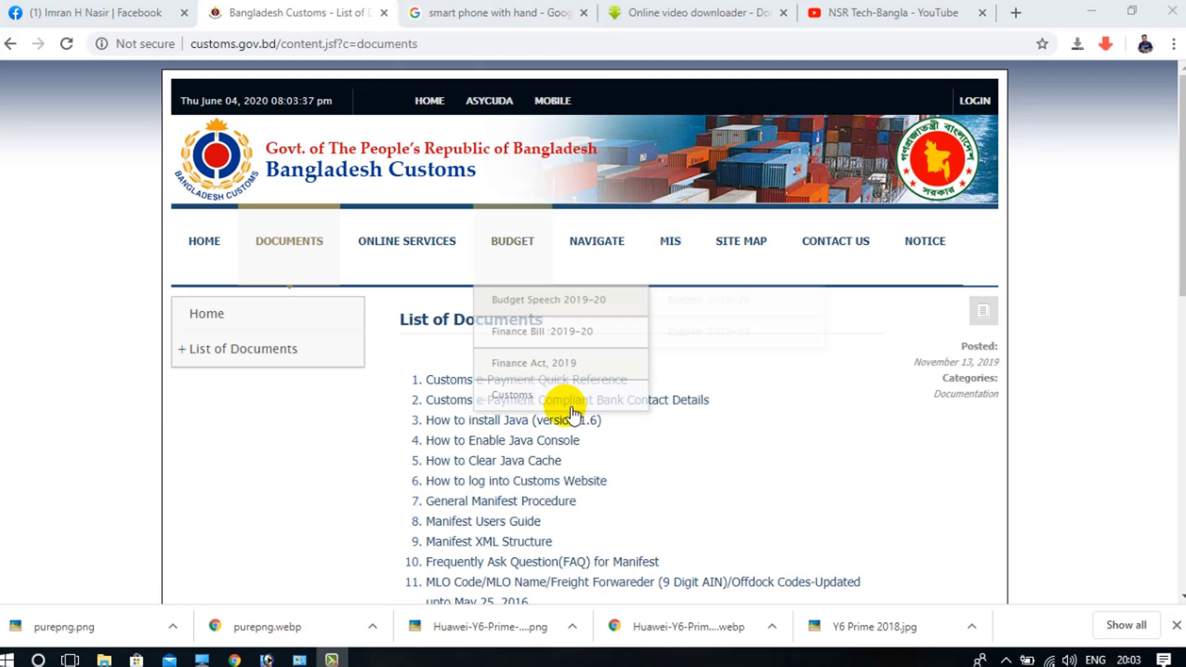
pyautogui.scroll(-4, 743, 408)
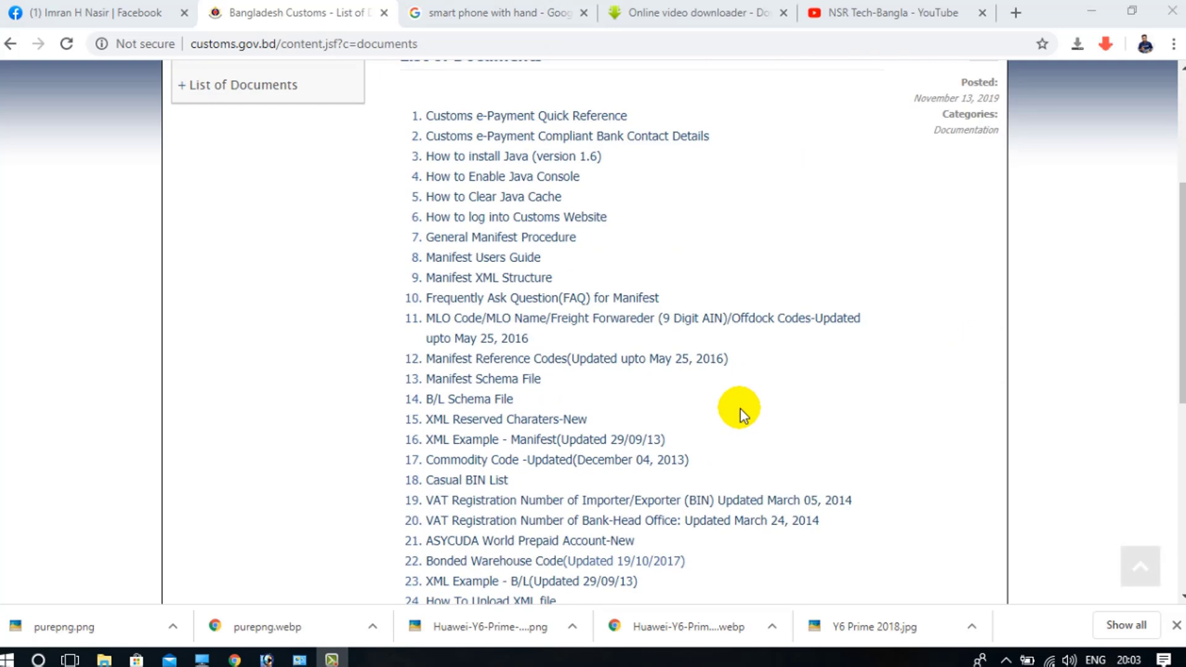
pyautogui.scroll(-7, 710, 406)
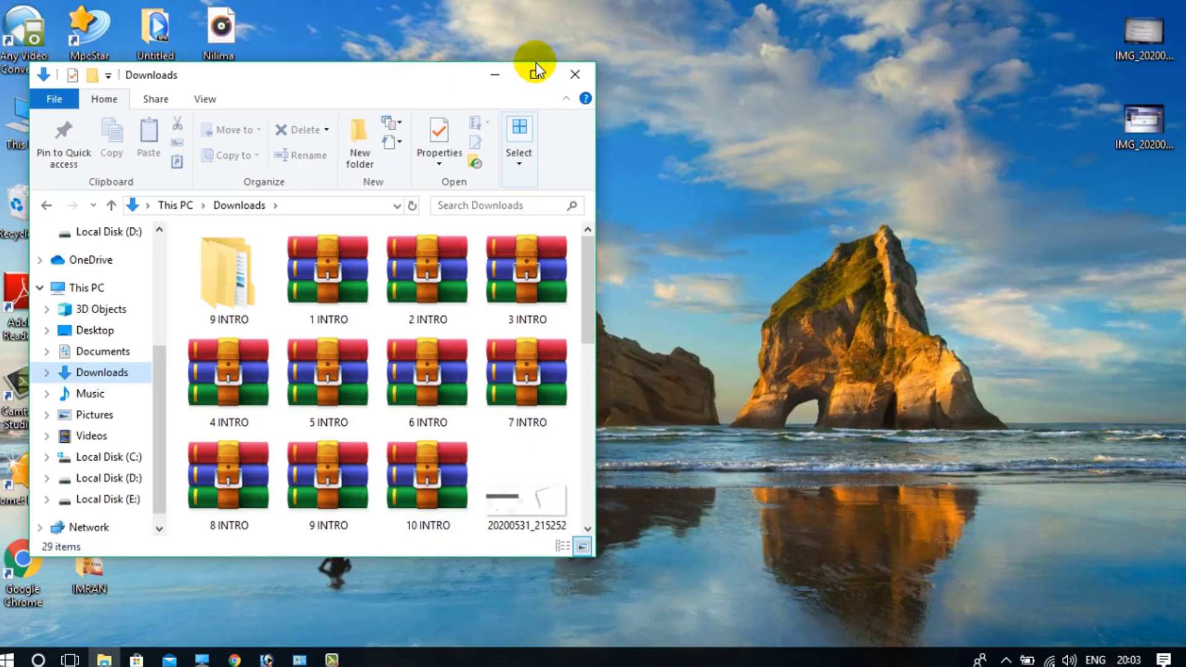
# - Run the jdk-8u101-windows-x64 installer from the Downloads folder, install with the default features and folders, and close the wizard
pyautogui.click(532, 73)
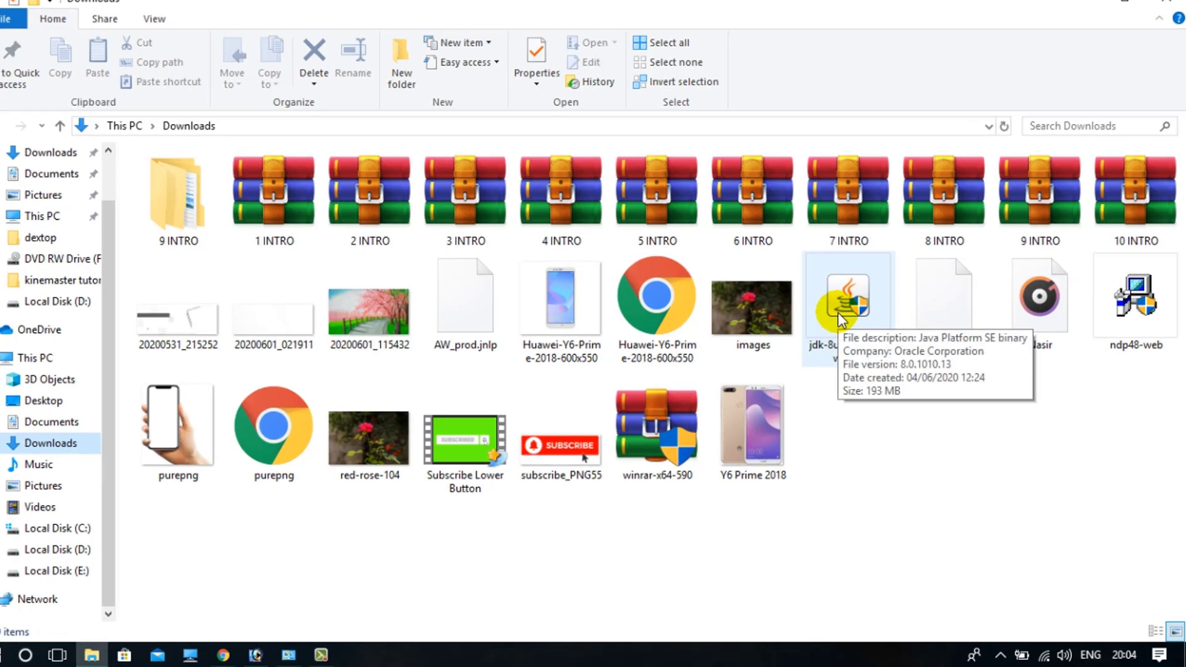
pyautogui.doubleClick(840, 314)
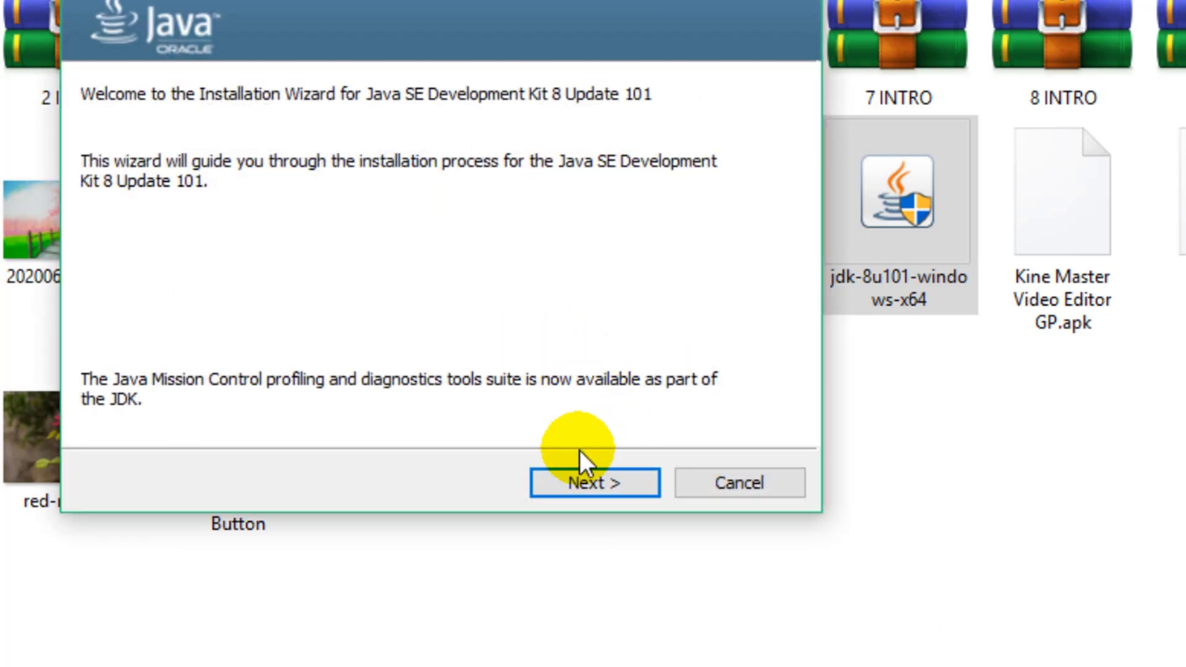
pyautogui.click(603, 493)
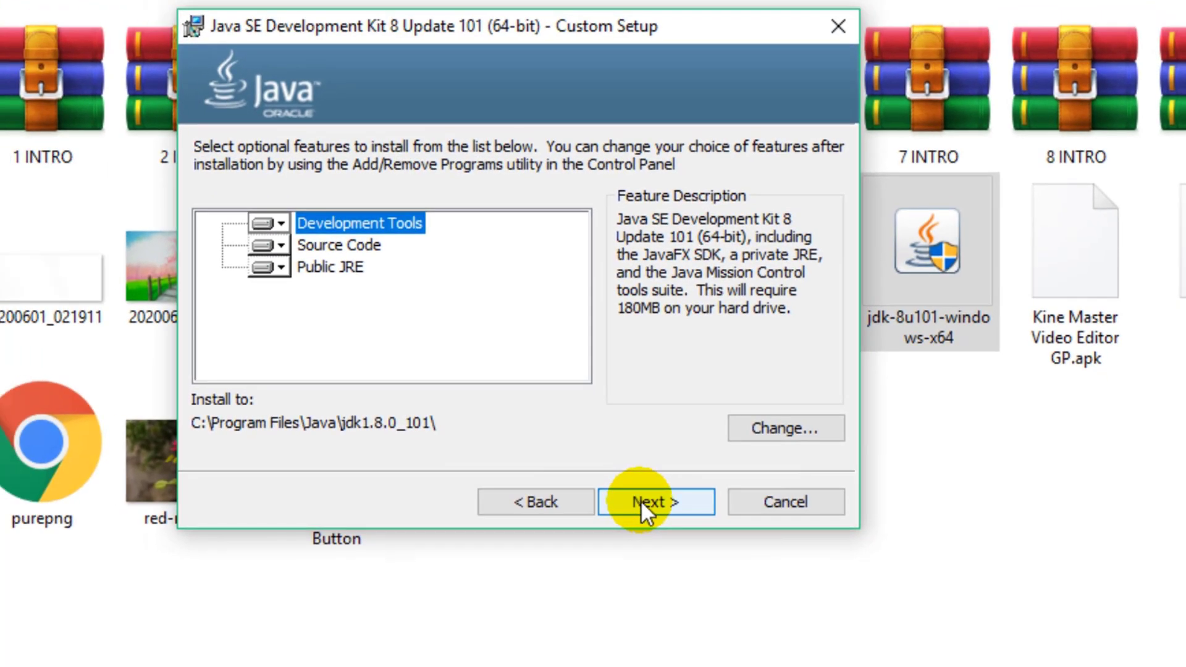
pyautogui.click(637, 503)
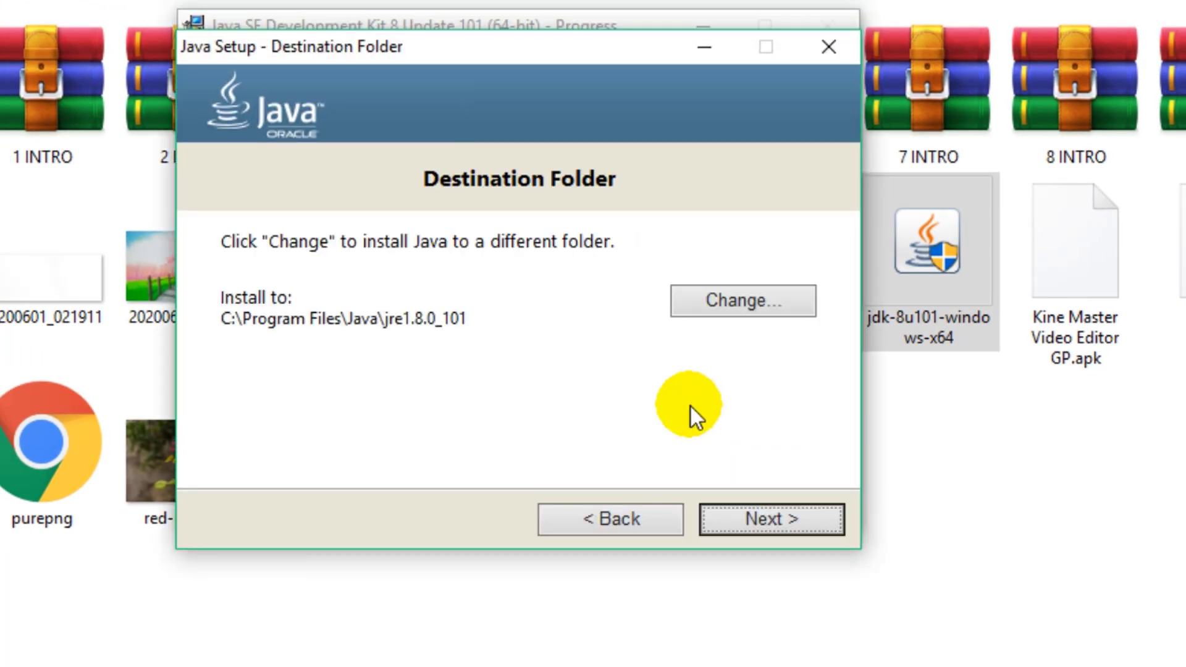
pyautogui.click(762, 523)
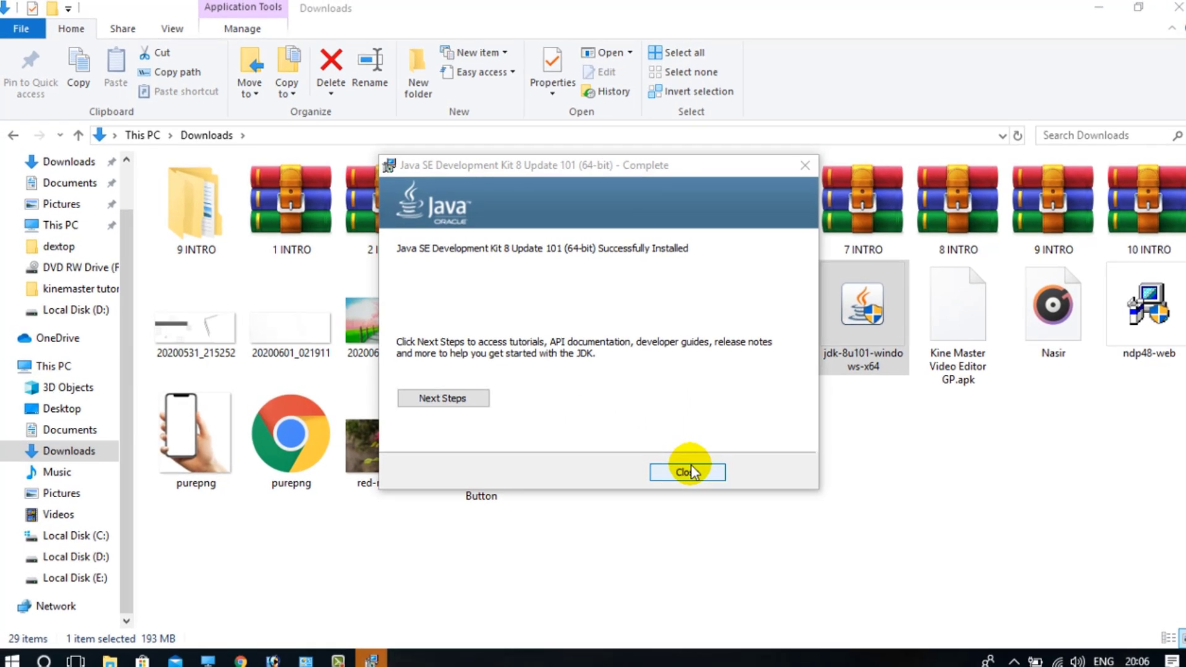
pyautogui.click(688, 472)
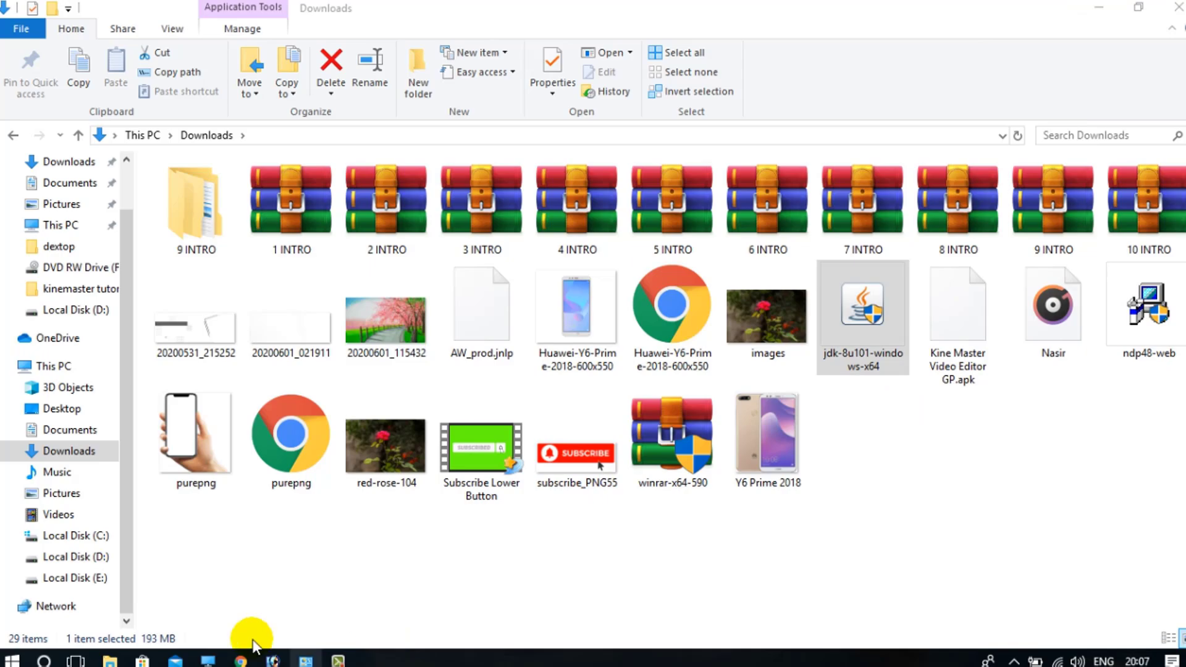
pyautogui.click(43, 661)
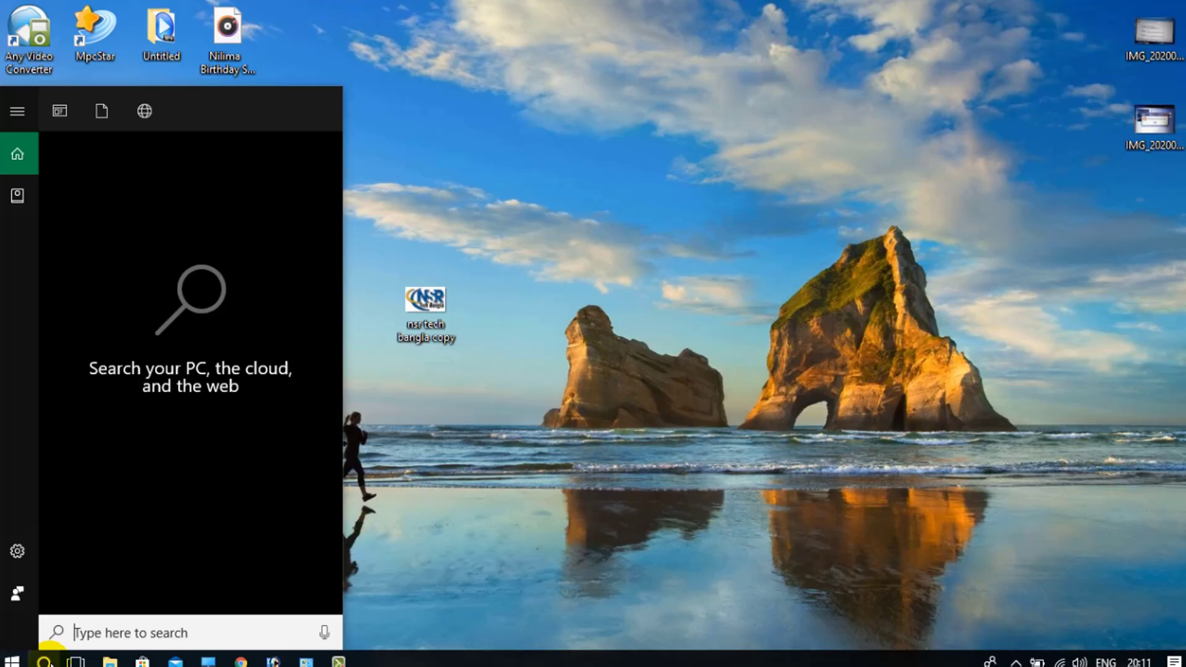
pyautogui.click(674, 387)
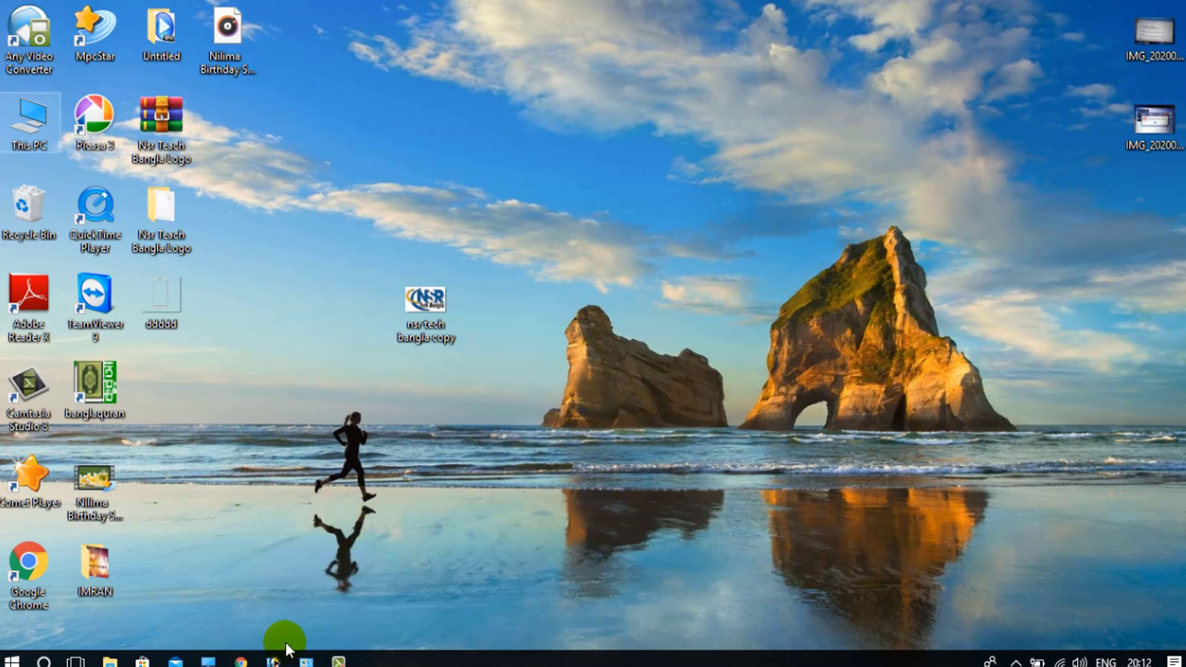
# - Open the "How to install & configure Java 8" guide from the List of Documents in Chrome
pyautogui.click(237, 661)
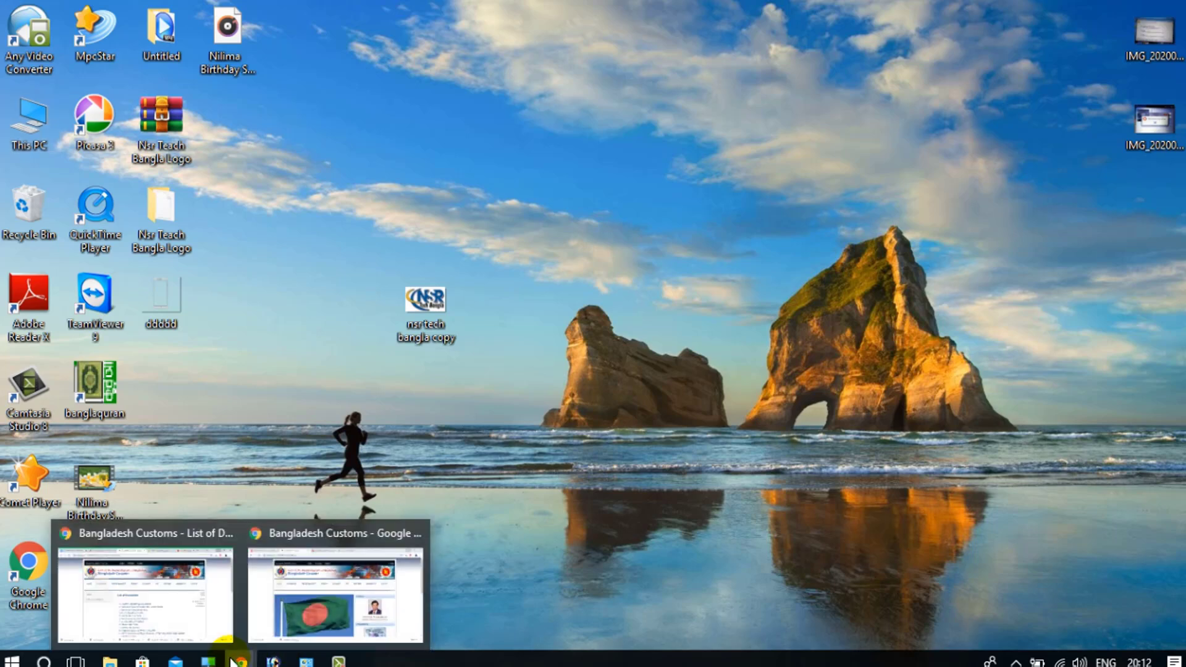
pyautogui.click(179, 593)
pyautogui.scroll(-5, 647, 343)
pyautogui.scroll(-2, 647, 343)
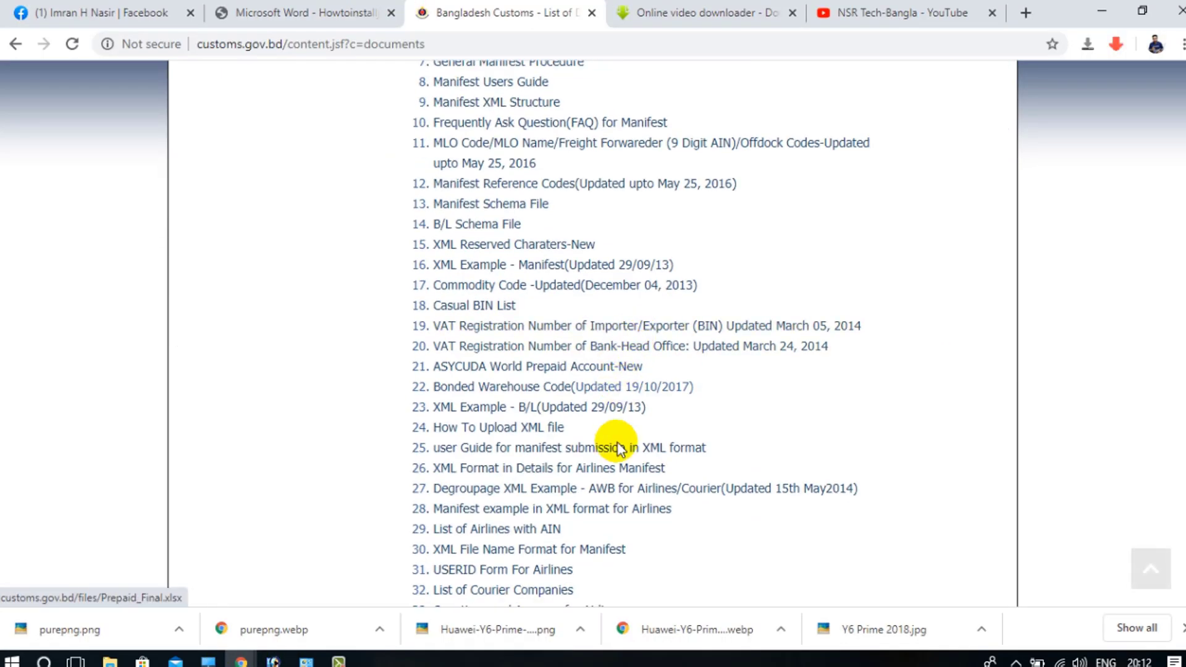
pyautogui.scroll(-3, 609, 471)
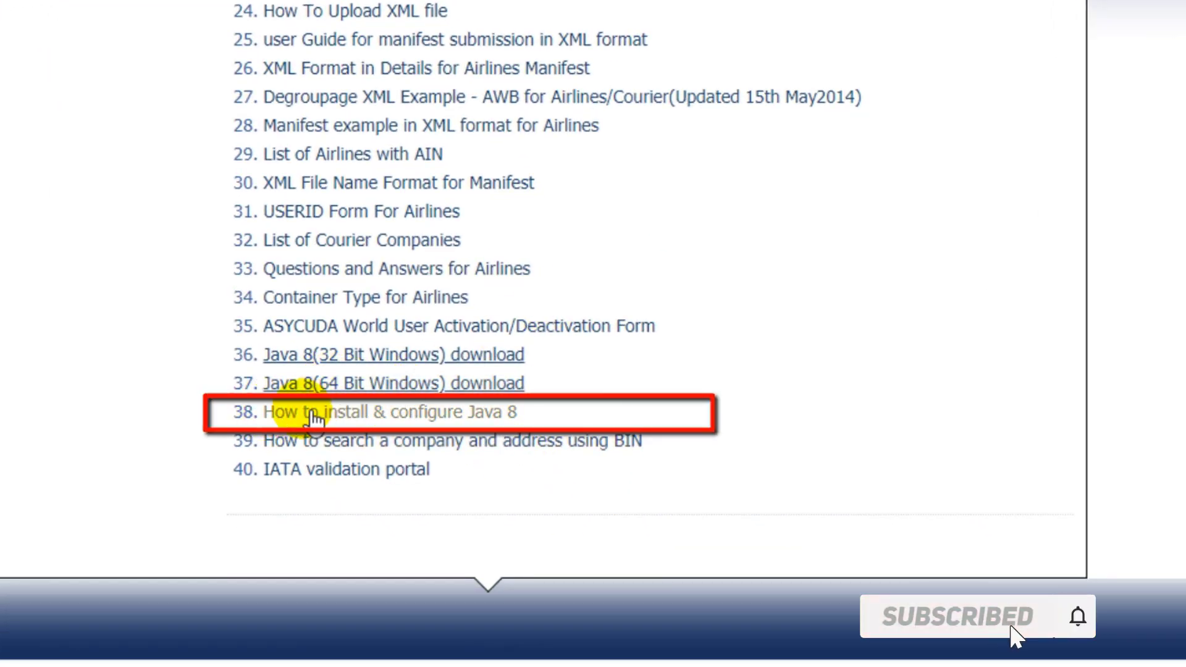
pyautogui.click(490, 414)
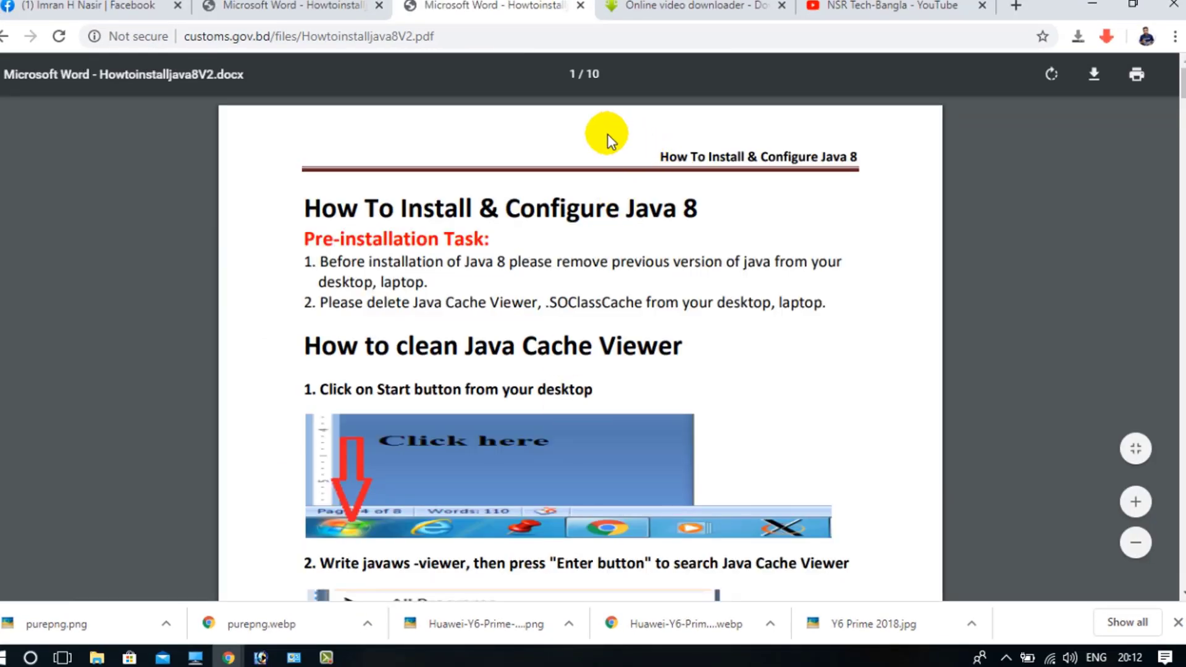
# - Read the guide's pre-installation tasks and instructions for cleaning the Java Cache Viewer, and minimize the browser
pyautogui.scroll(-6, 780, 368)
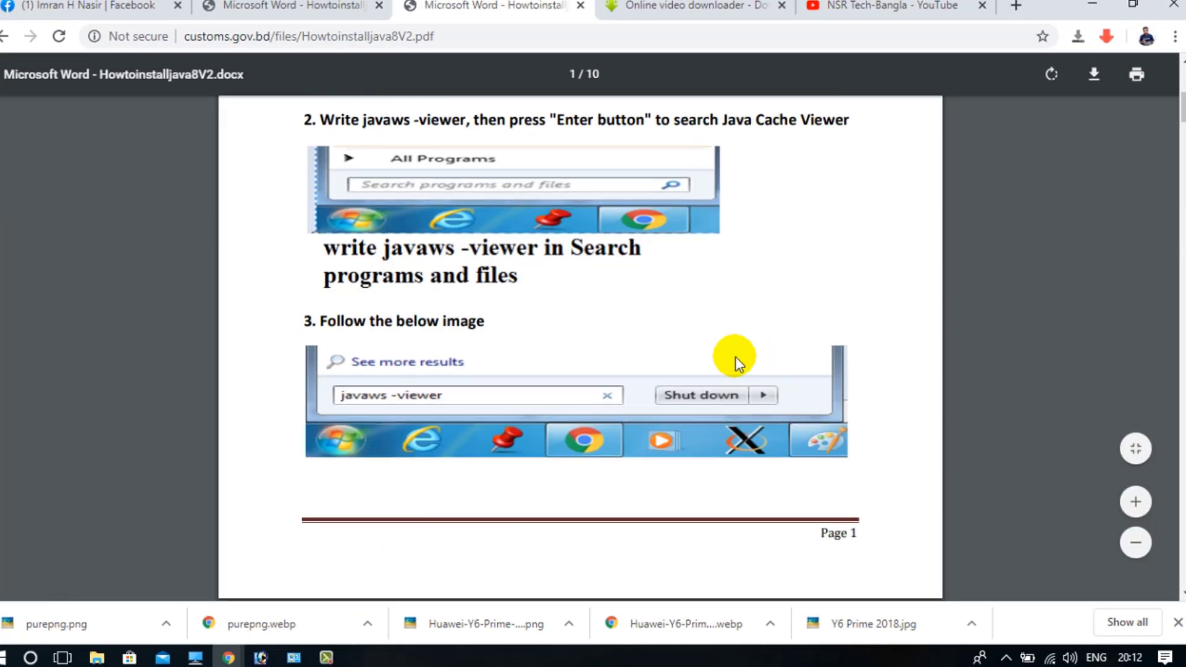
pyautogui.scroll(4, 740, 320)
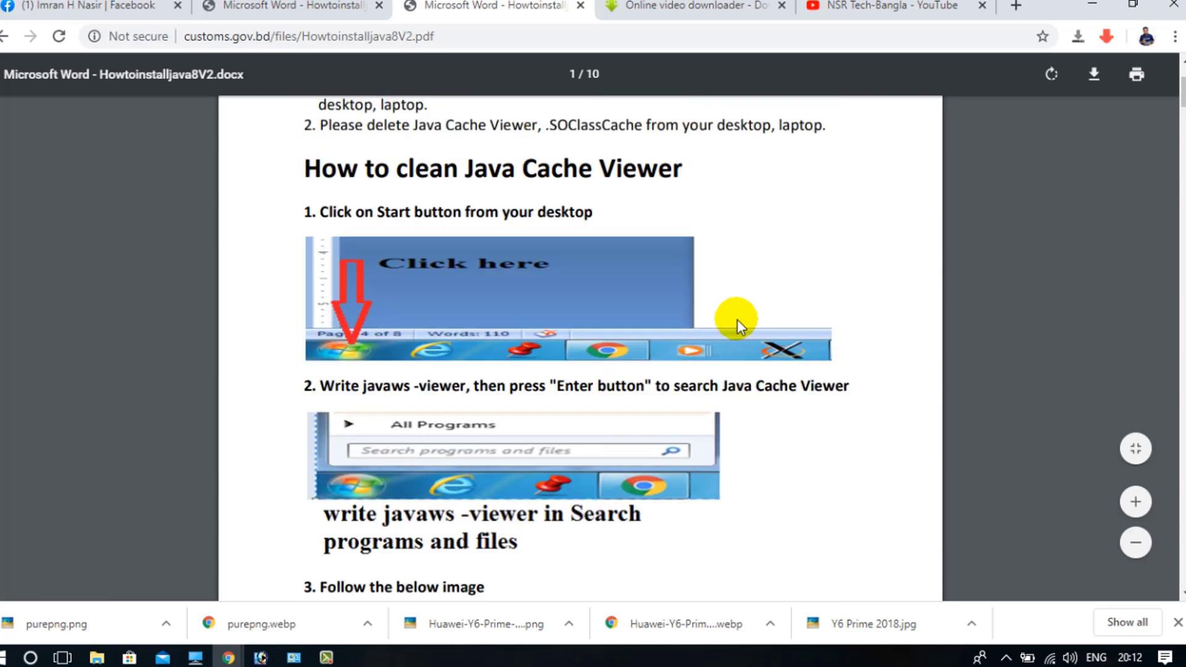
pyautogui.scroll(3, 709, 328)
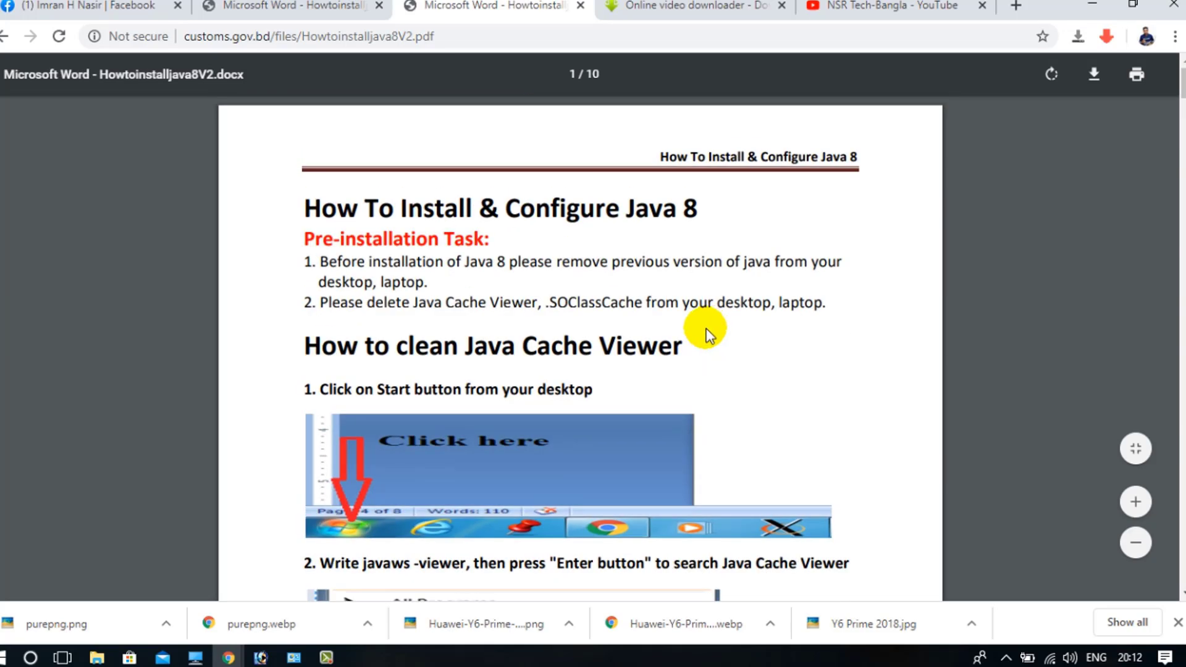
pyautogui.click(1089, 7)
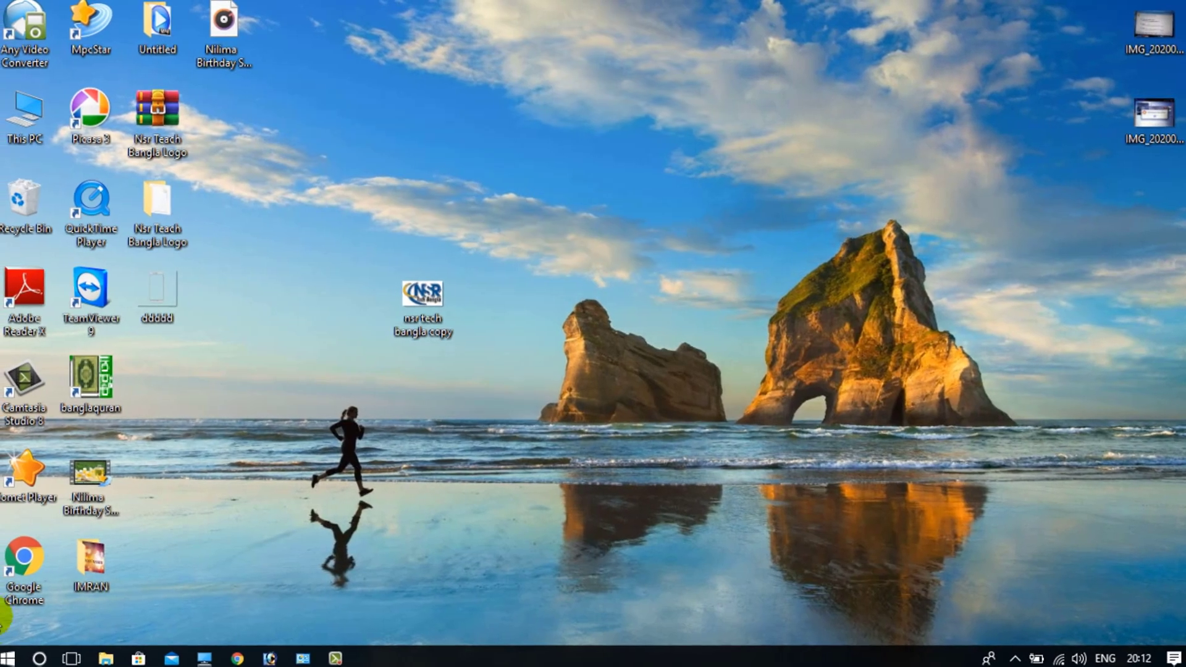
# - Open the Java Cache Viewer by executing javaws -viewer from the Windows Run dialog, and close the viewer
pyautogui.click(53, 658)
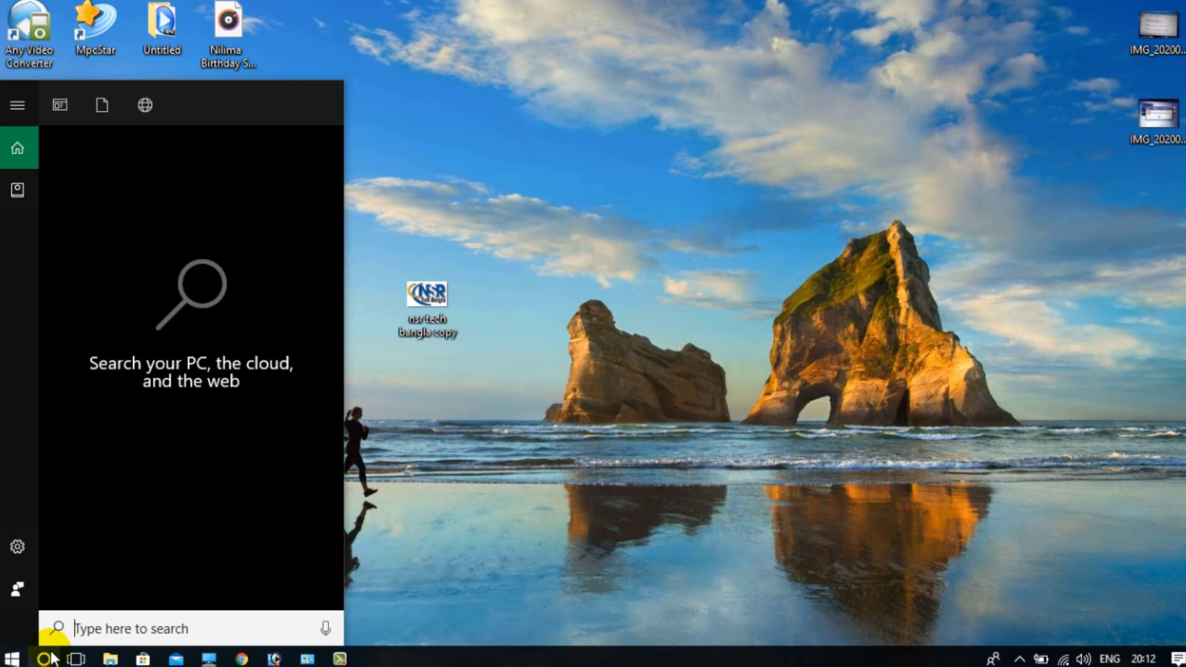
pyautogui.write('run')
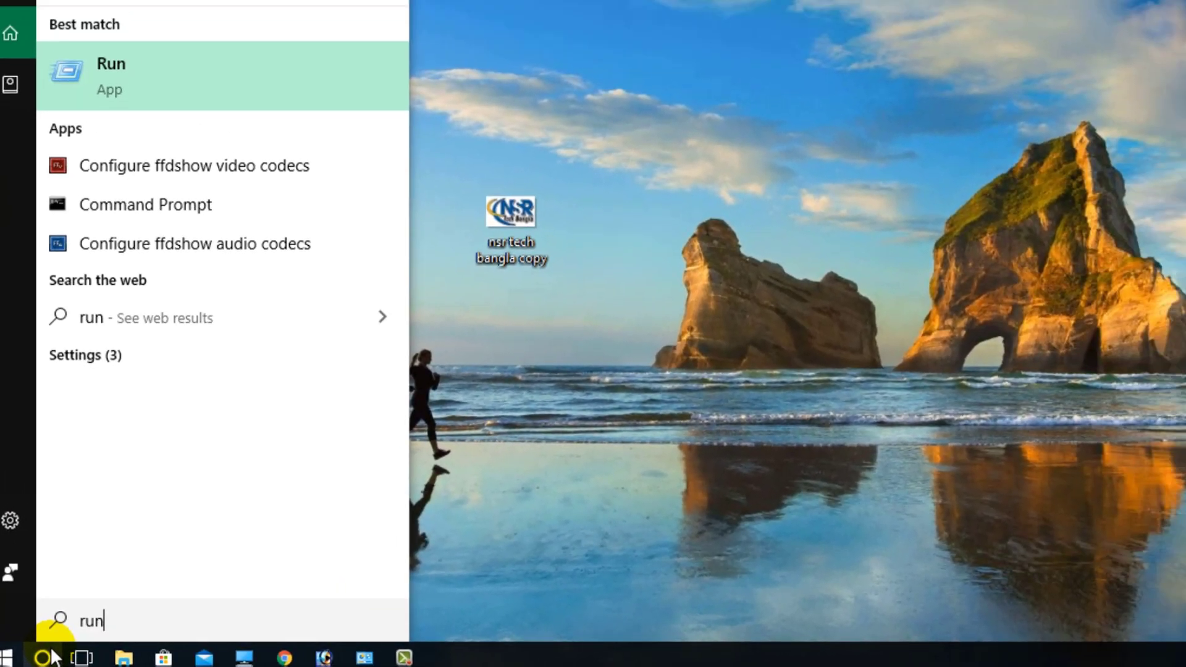
pyautogui.press('Return')
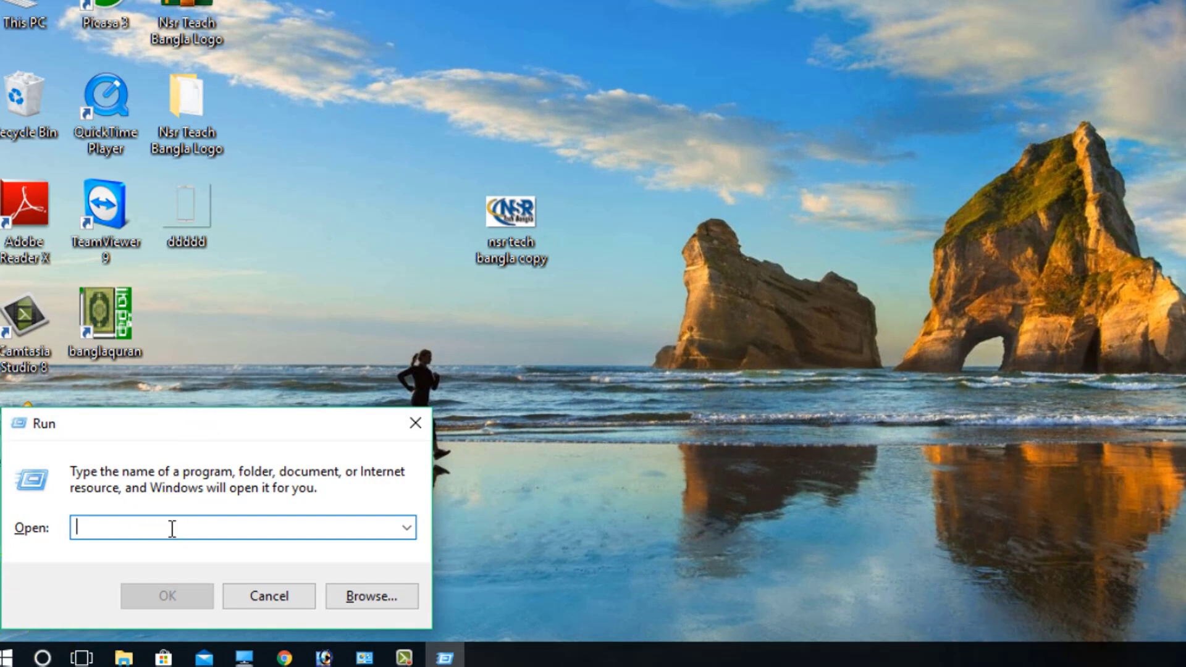
pyautogui.write('jav')
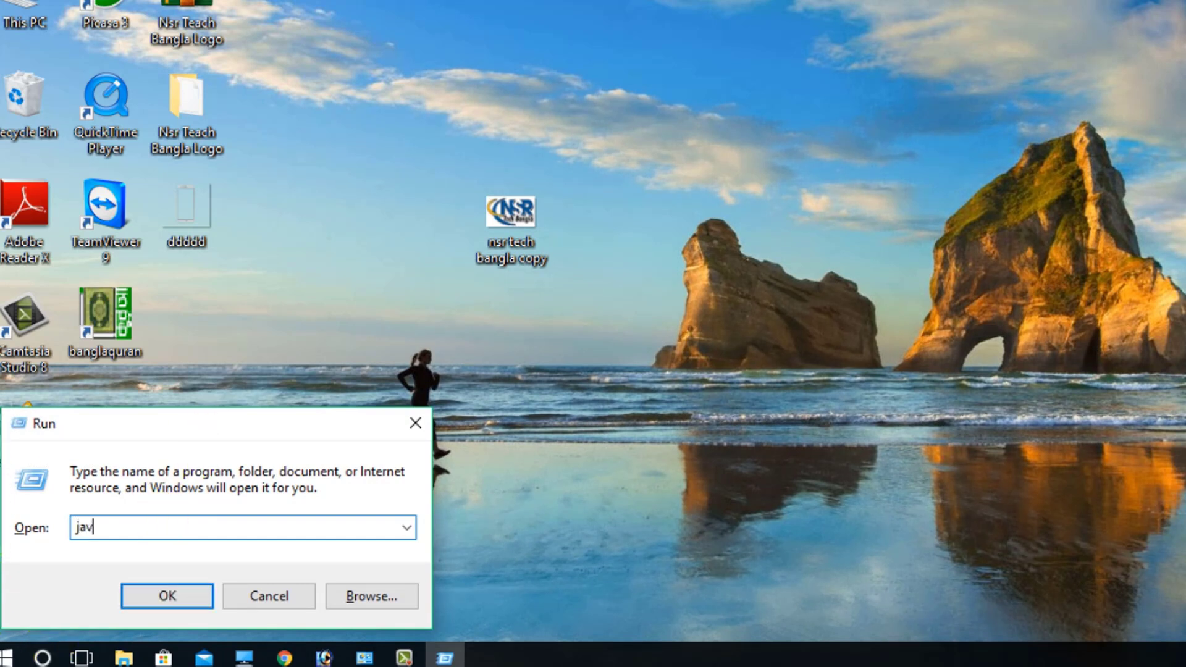
pyautogui.write('aws')
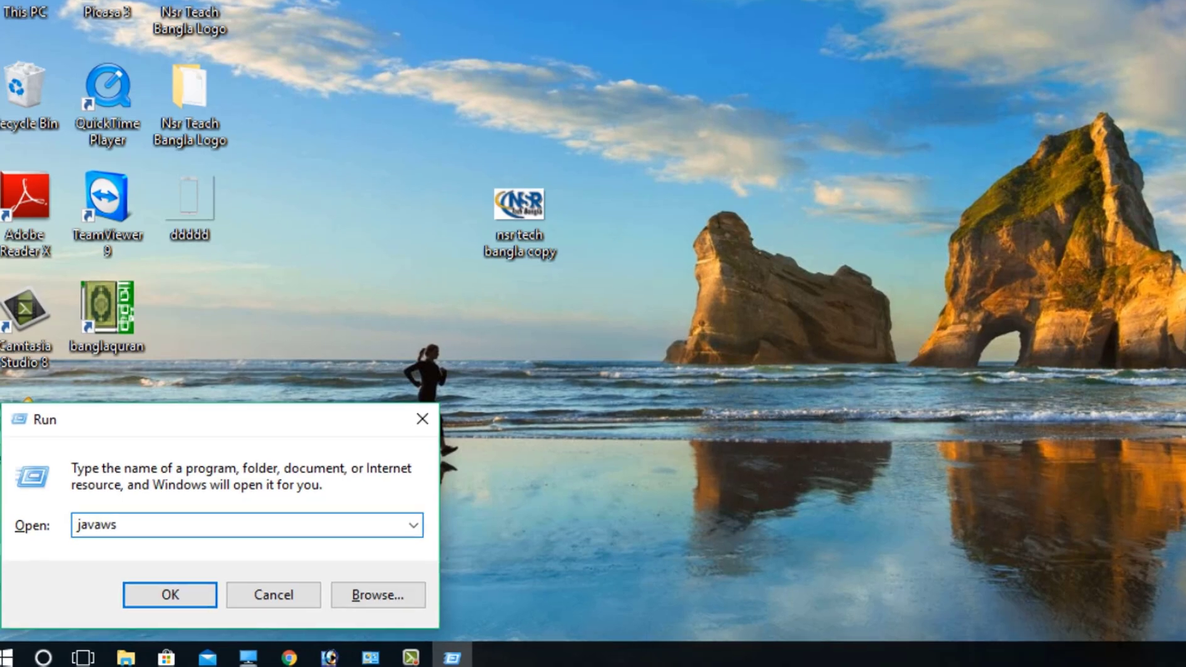
pyautogui.write(' -')
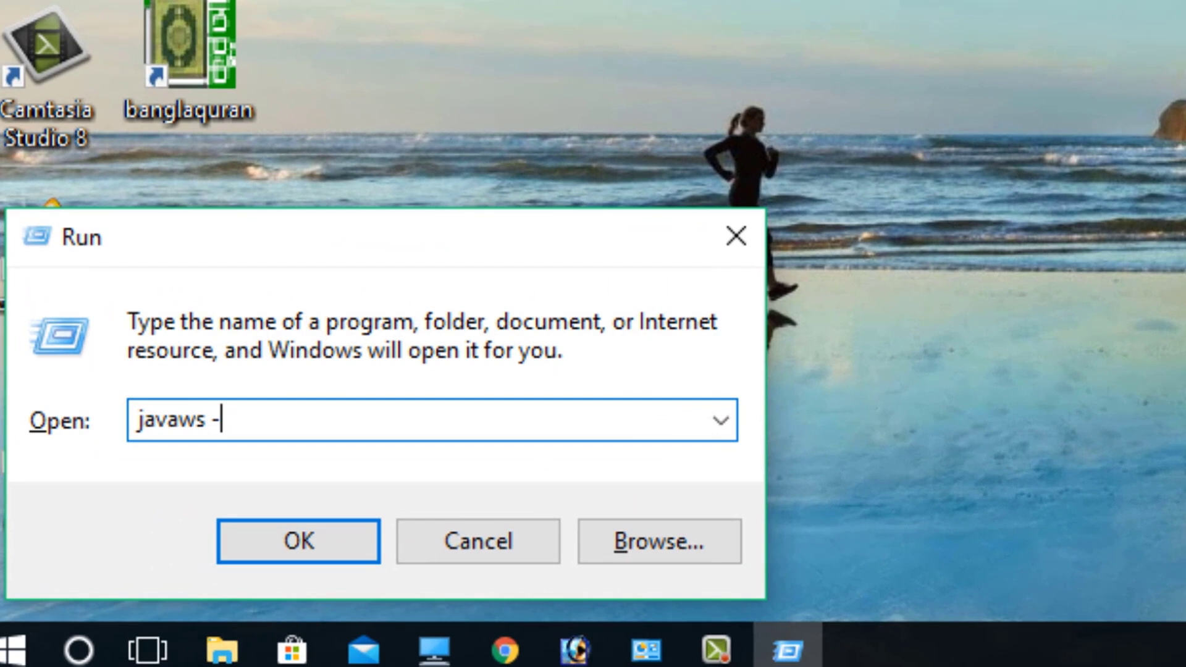
pyautogui.write('viewe')
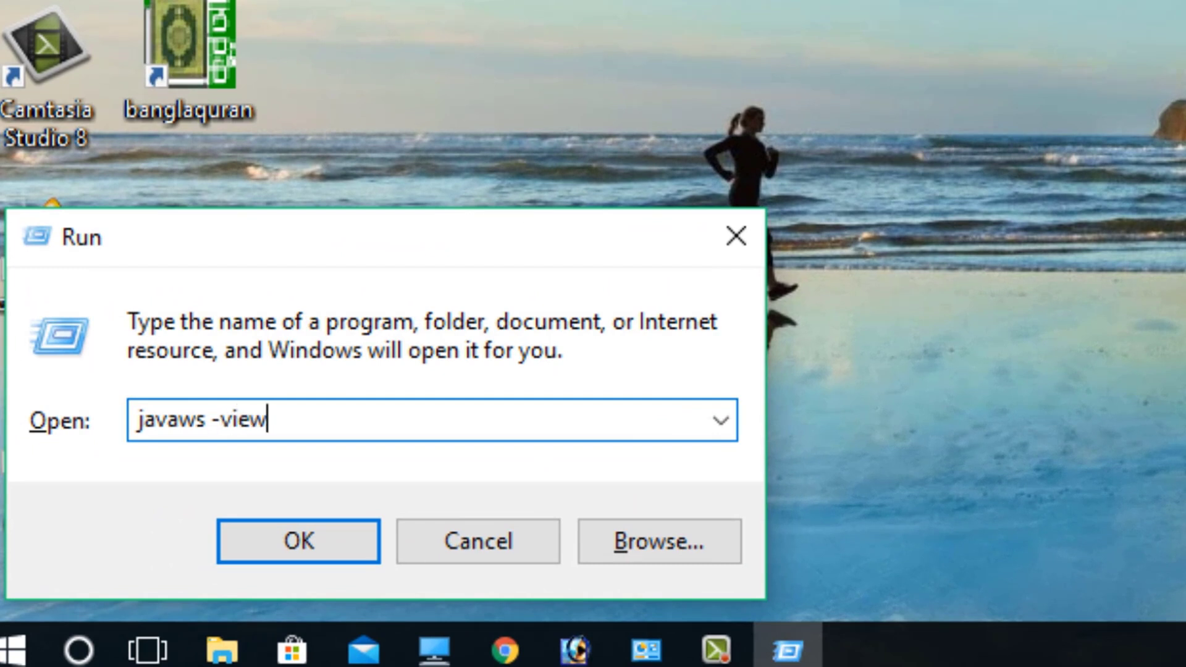
pyautogui.write('r')
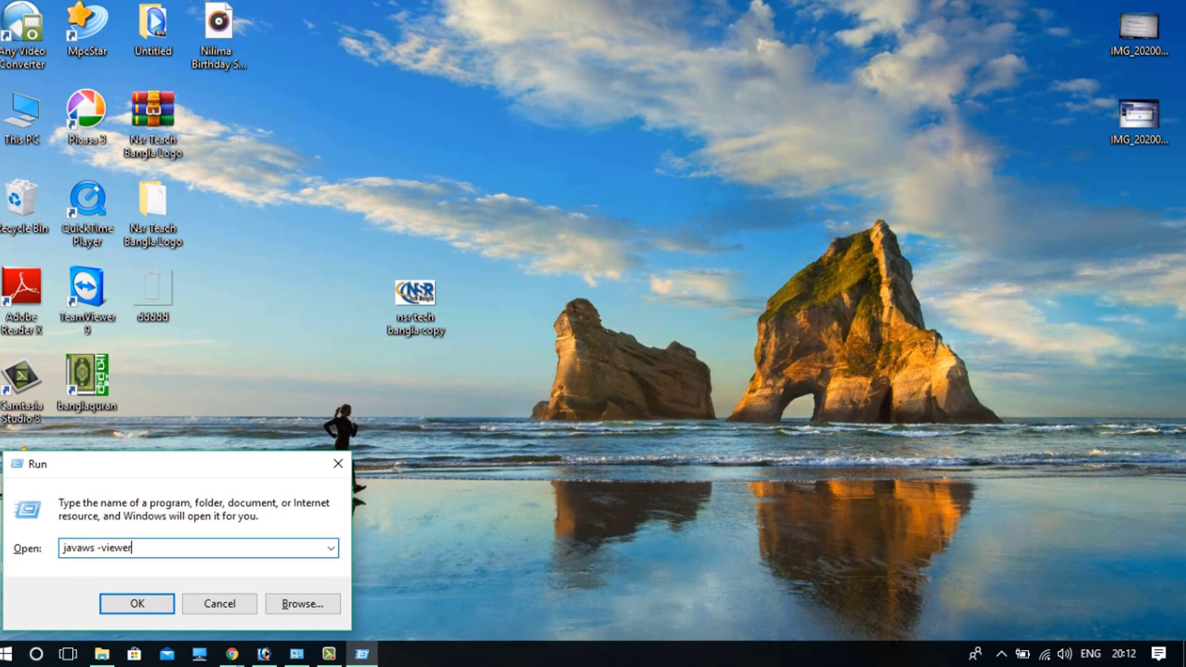
pyautogui.press('Return')
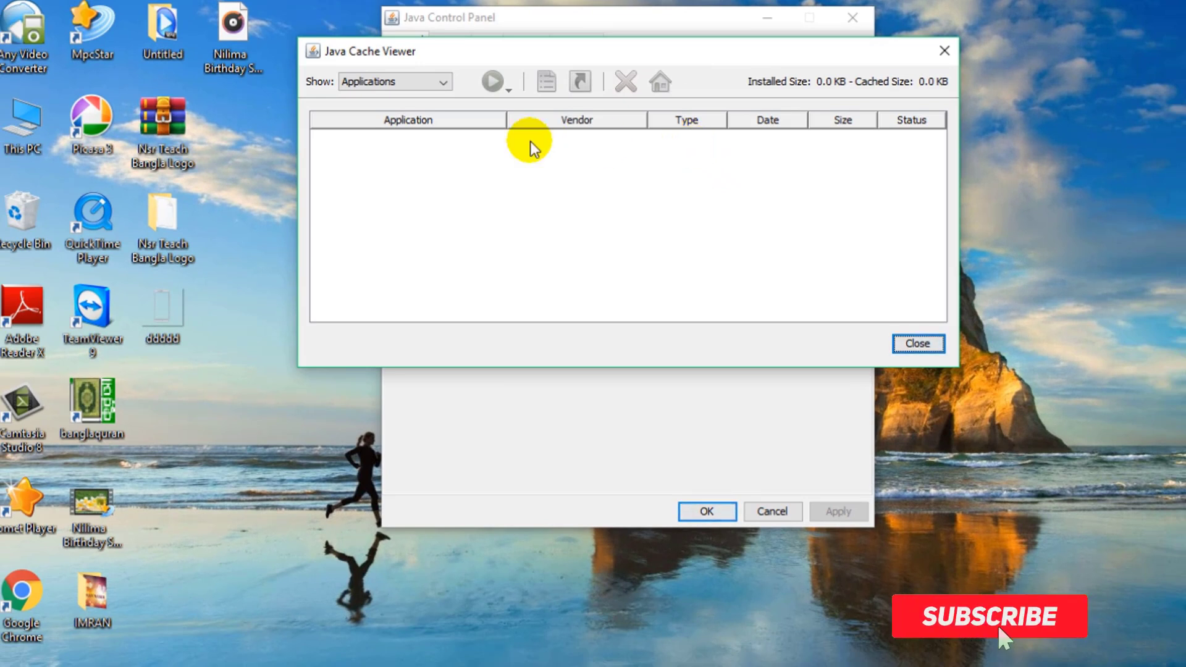
pyautogui.click(926, 343)
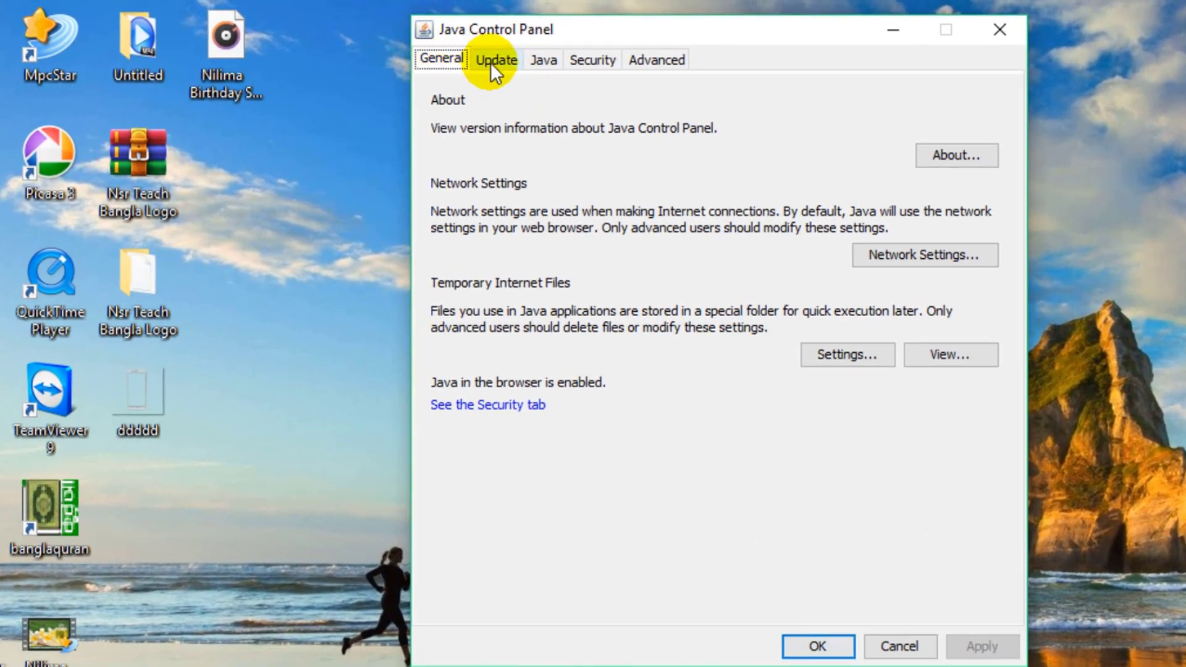
# - Set the Java security level to Very High and start a new entry in the Exception Site List
pyautogui.click(594, 59)
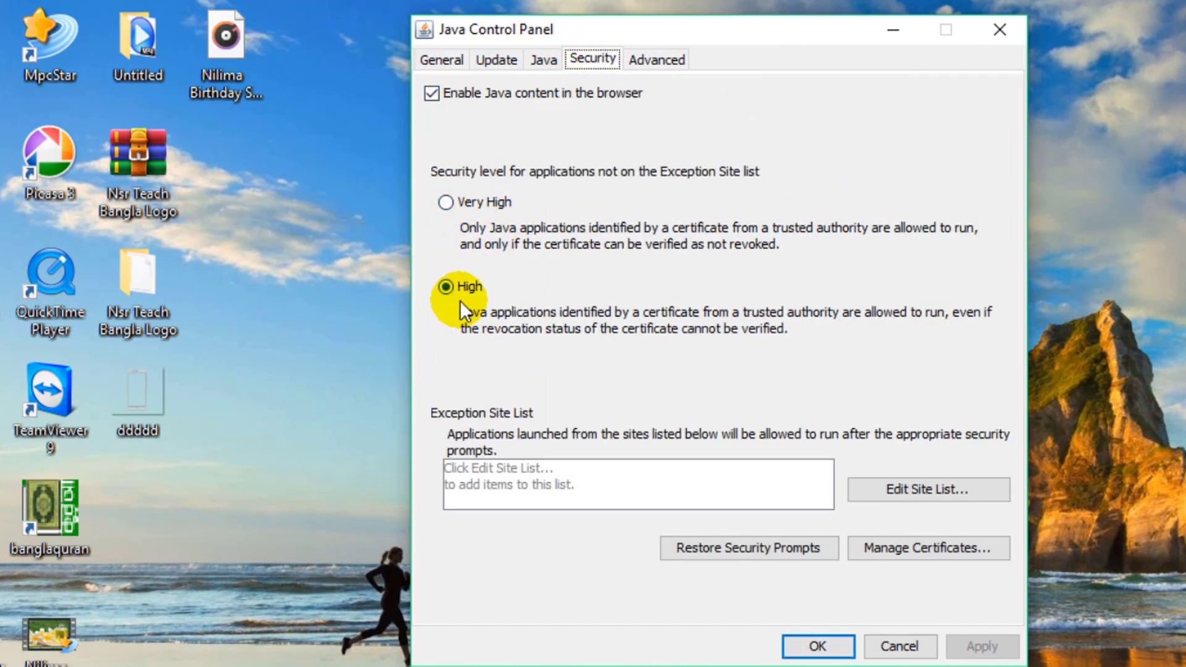
pyautogui.click(446, 204)
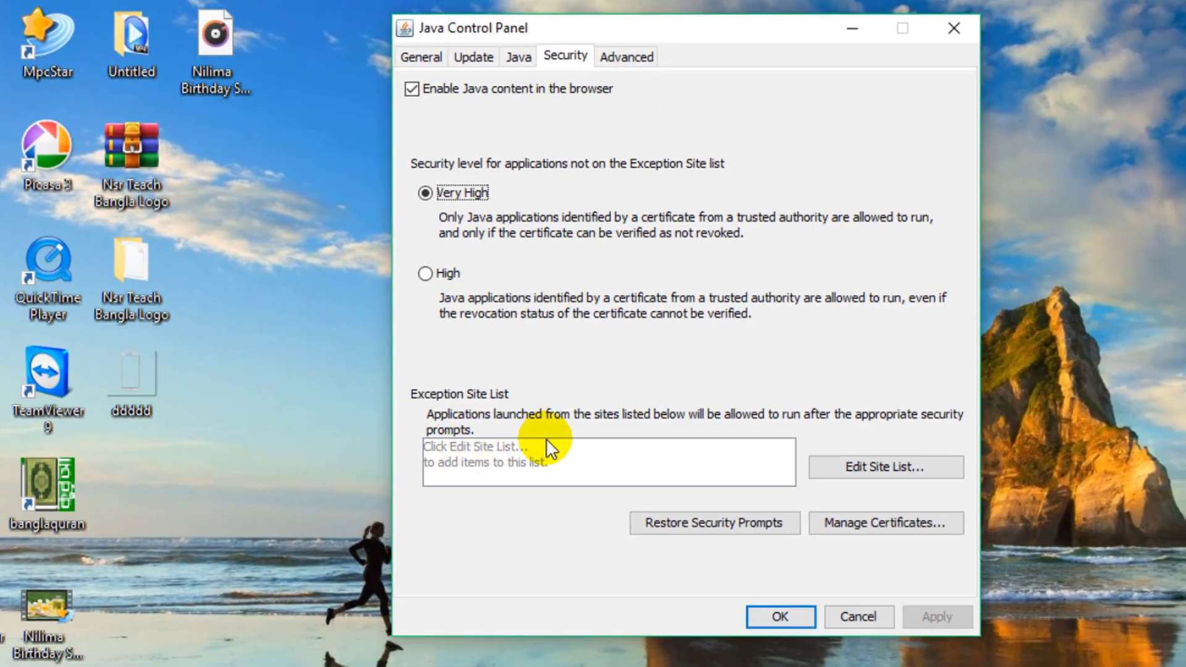
pyautogui.click(864, 466)
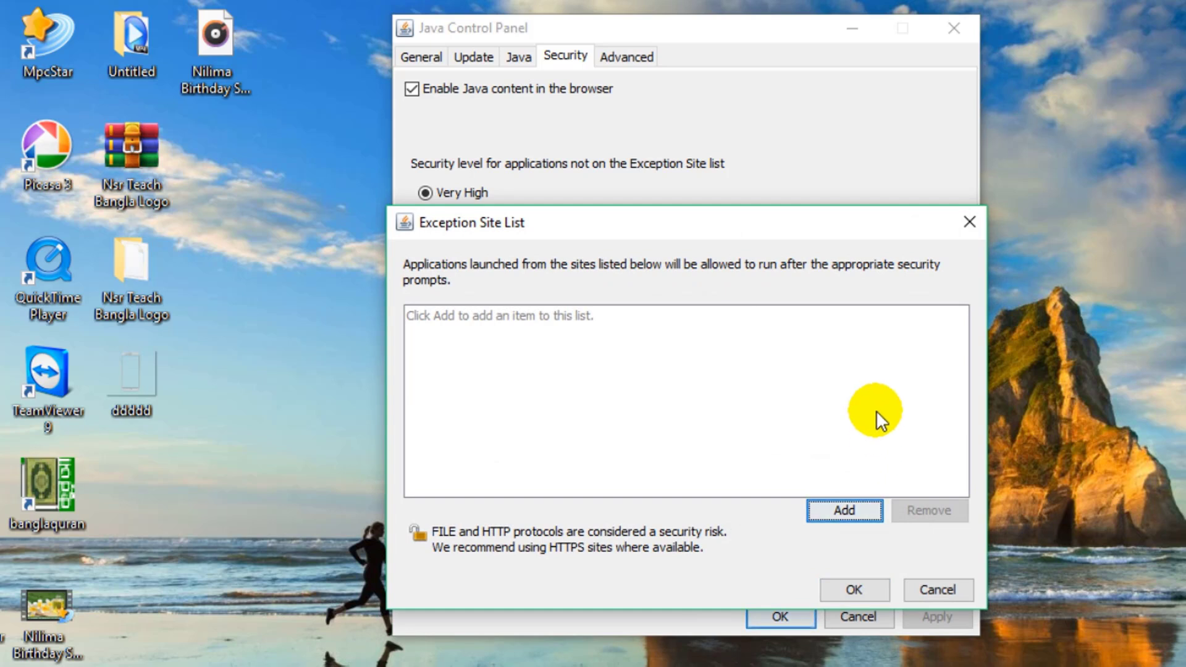
pyautogui.click(839, 503)
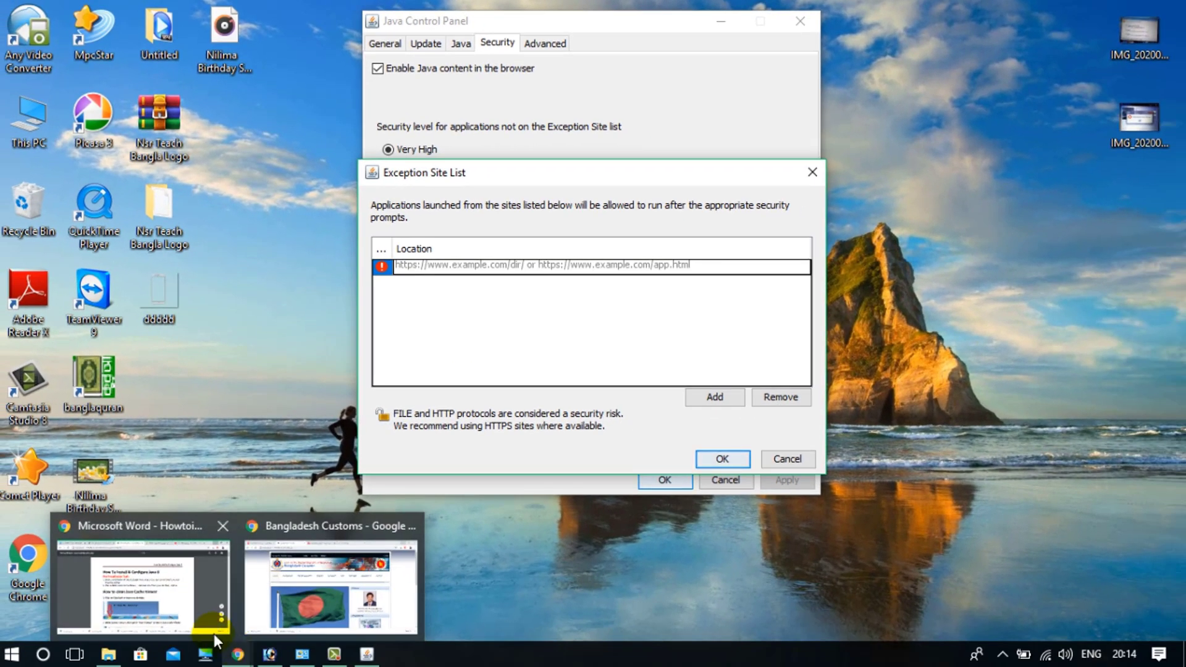
pyautogui.click(124, 629)
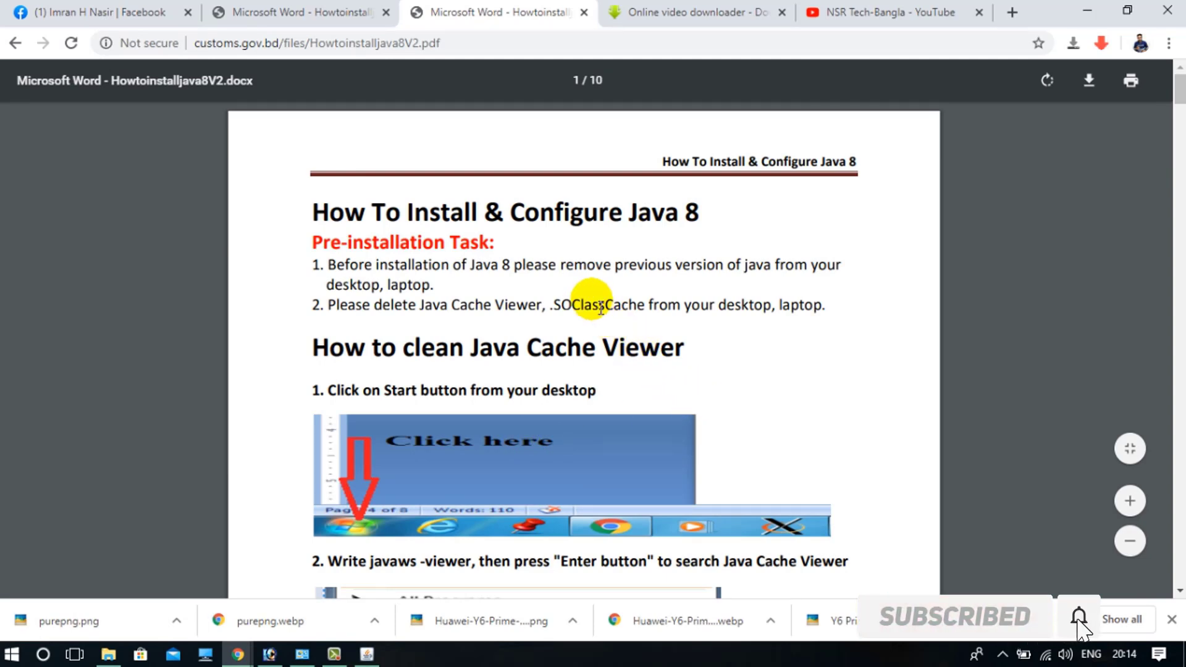
pyautogui.scroll(-3, 730, 409)
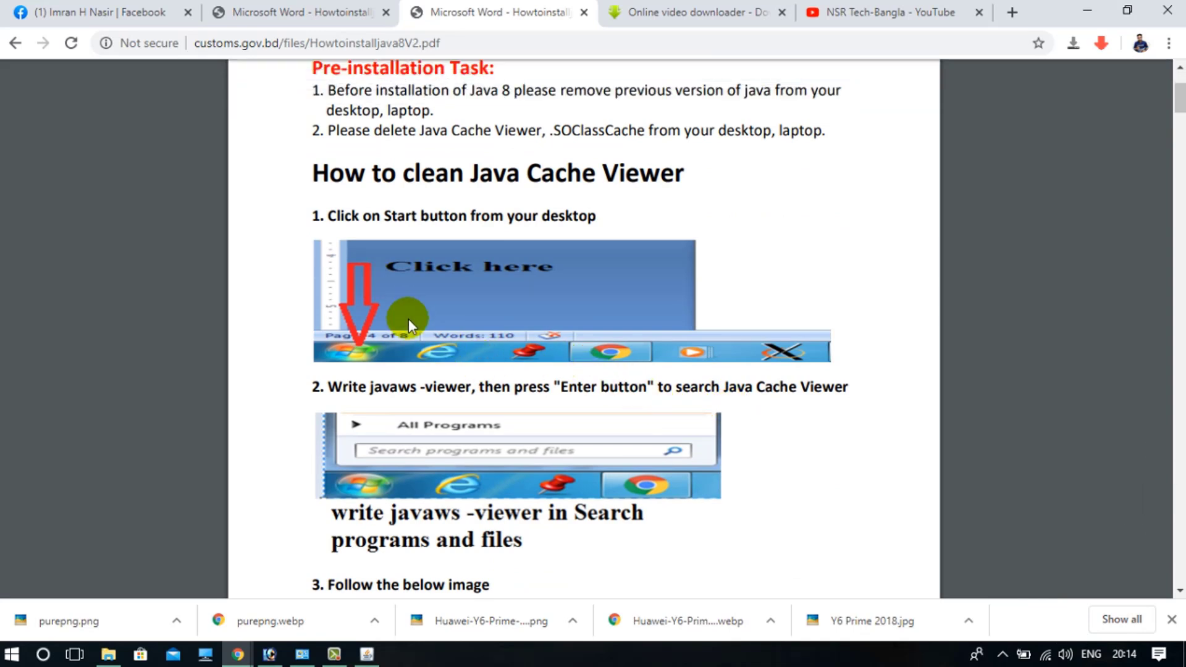
pyautogui.scroll(-3, 461, 371)
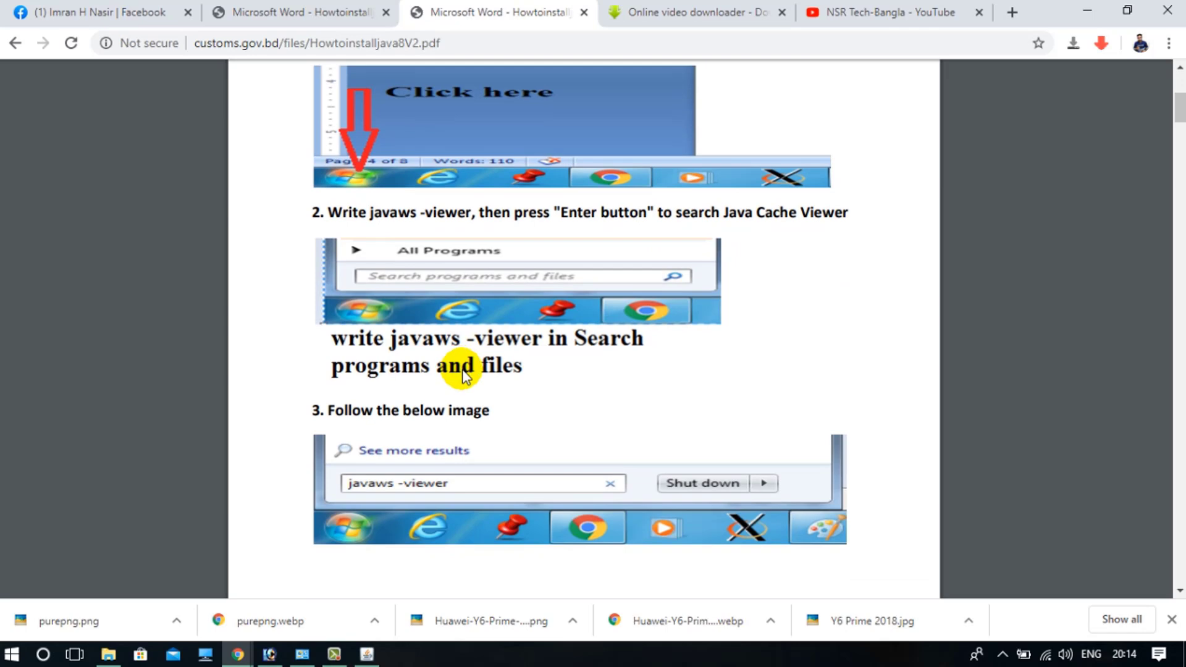
pyautogui.scroll(-3, 463, 373)
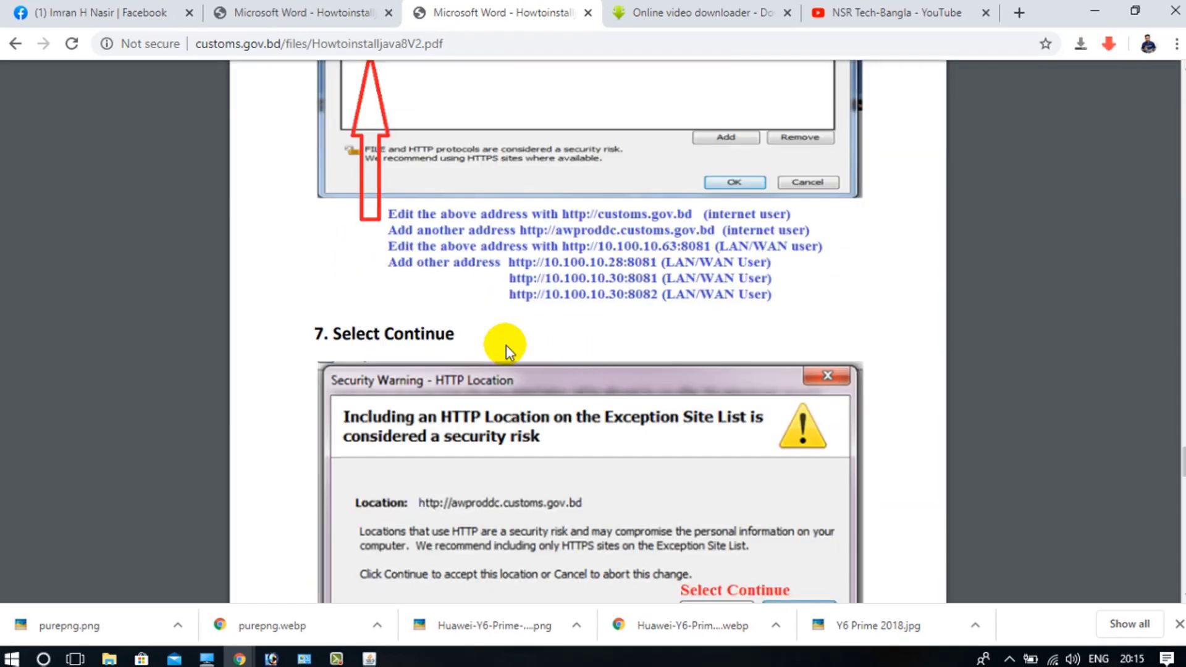
pyautogui.scroll(3, 521, 358)
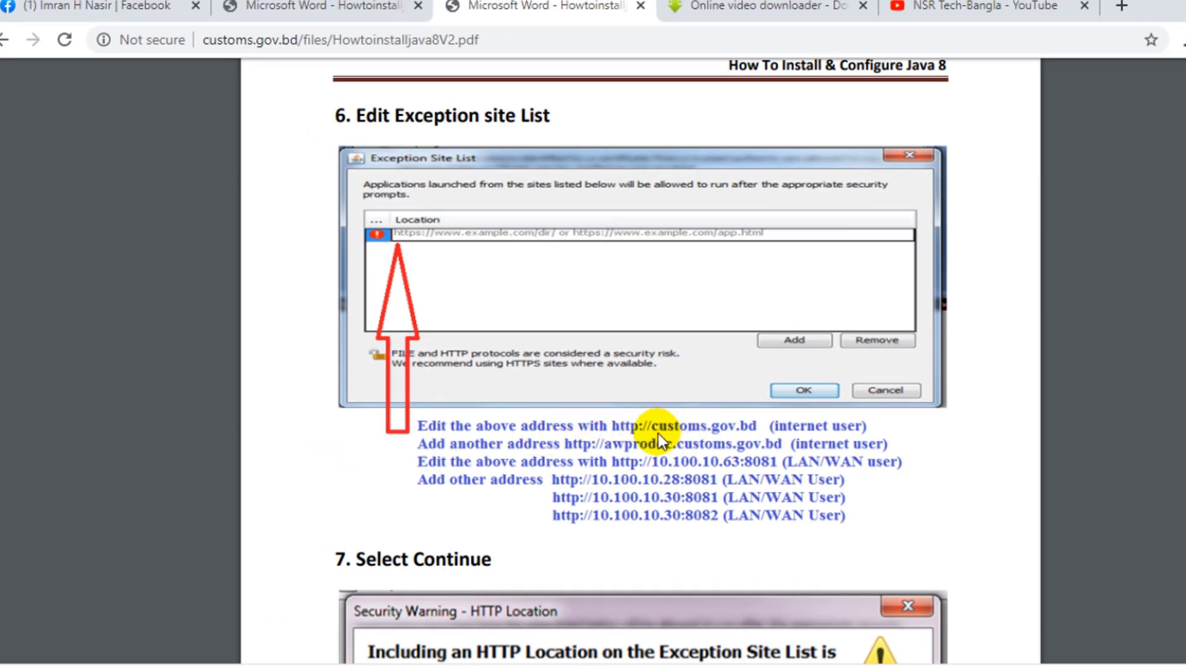
pyautogui.hotkey('alt', 'Tab')
pyautogui.moveTo(528, 183); pyautogui.dragTo(571, 37)
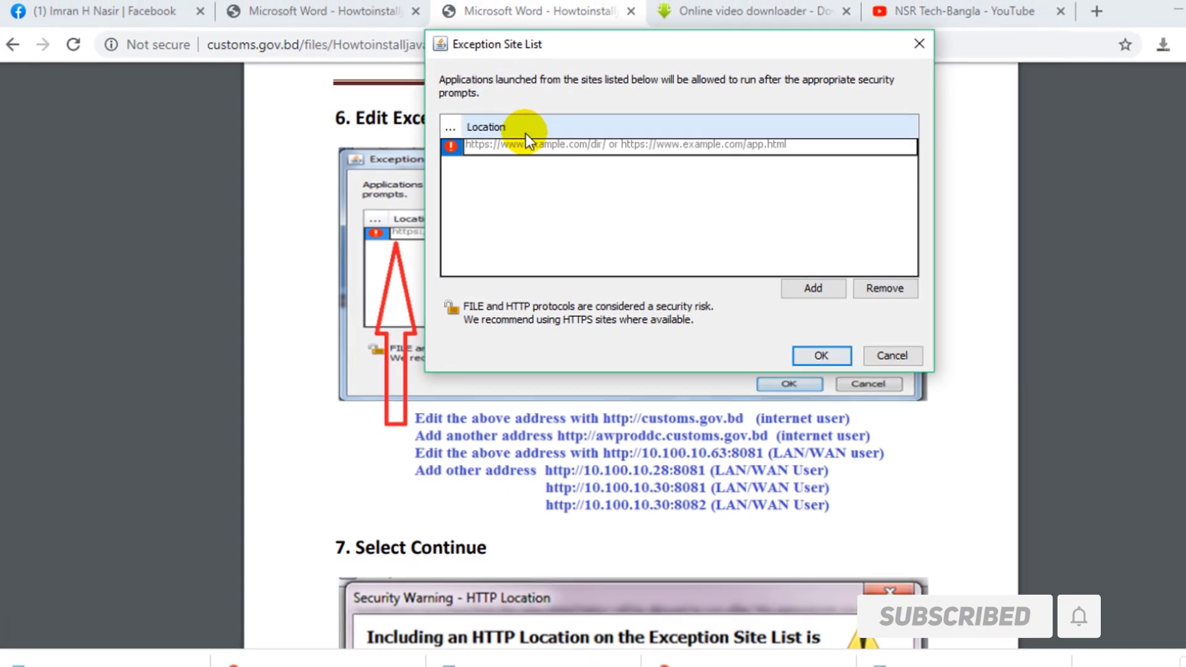
pyautogui.write('http://customs.gov.bd')
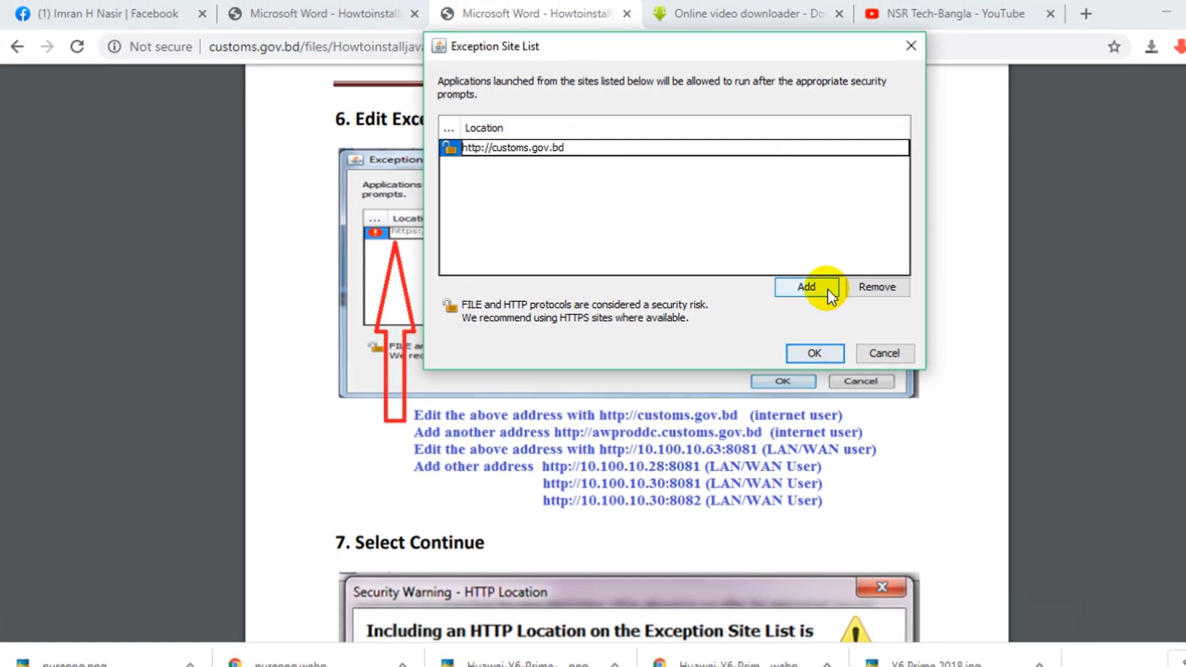
pyautogui.click(828, 289)
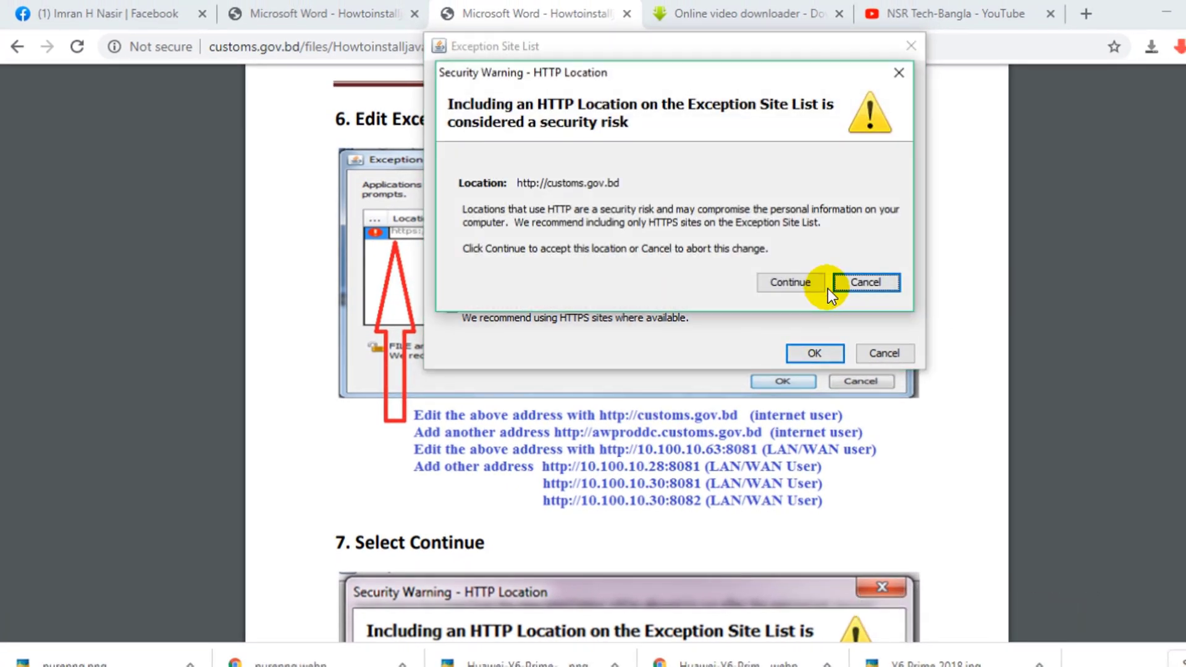
pyautogui.click(786, 282)
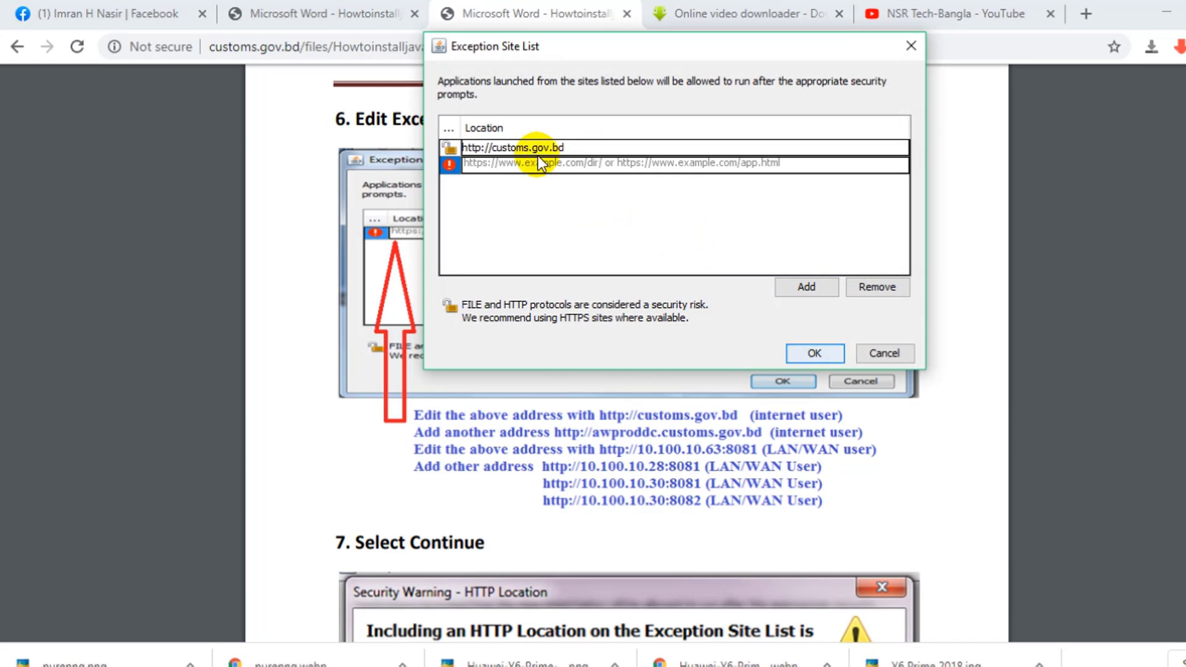
pyautogui.click(648, 168)
pyautogui.write('http')
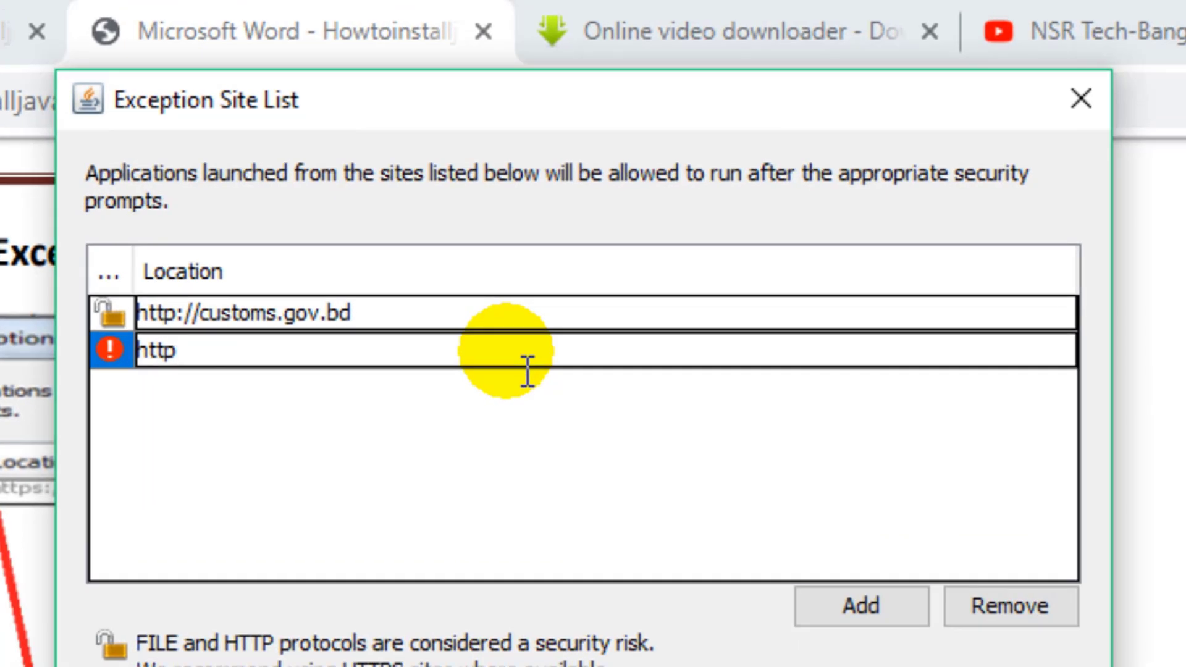
pyautogui.write('://')
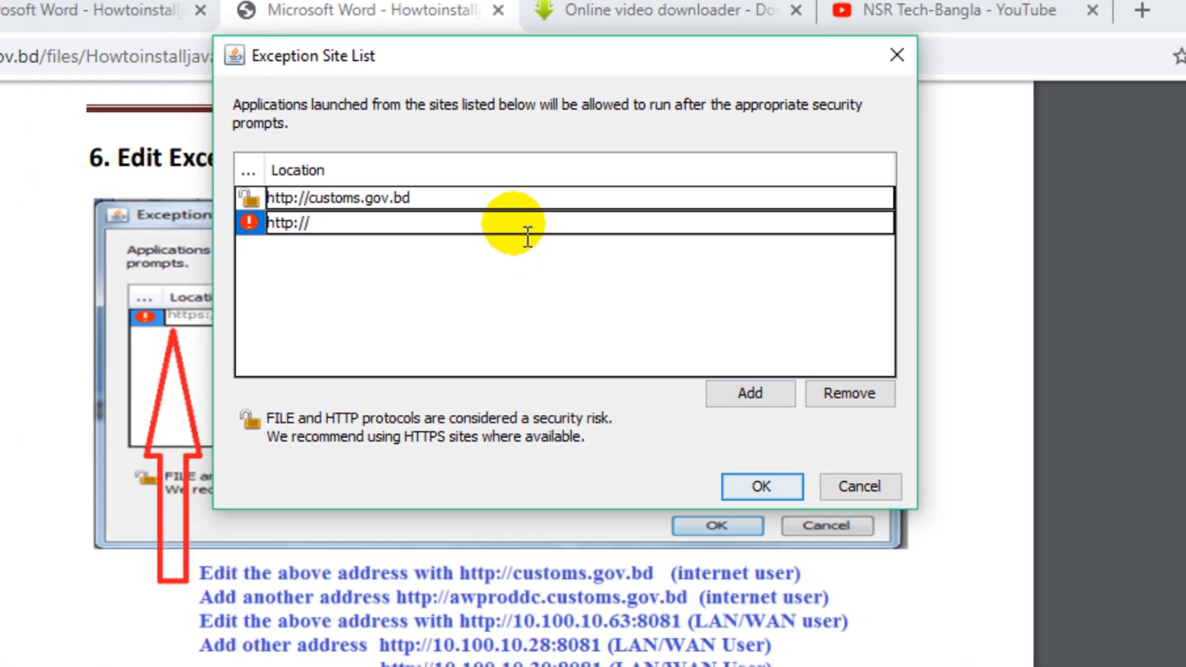
pyautogui.write('awproddc.customs.')
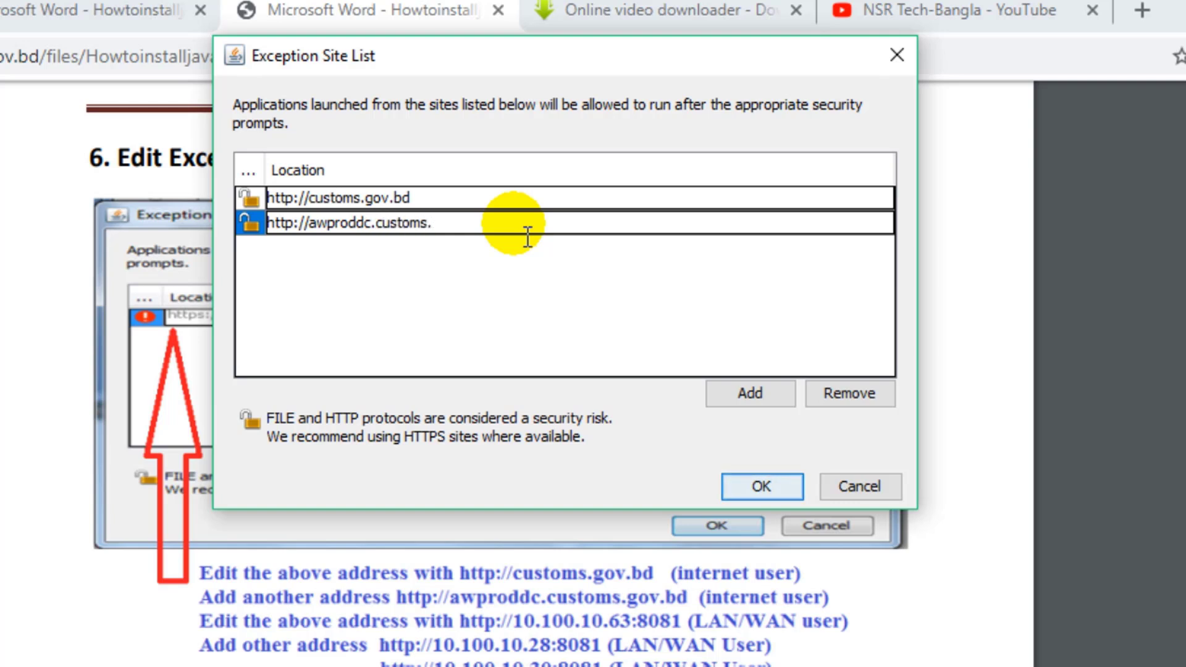
pyautogui.write('ov.bd')
pyautogui.click(761, 394)
pyautogui.click(738, 389)
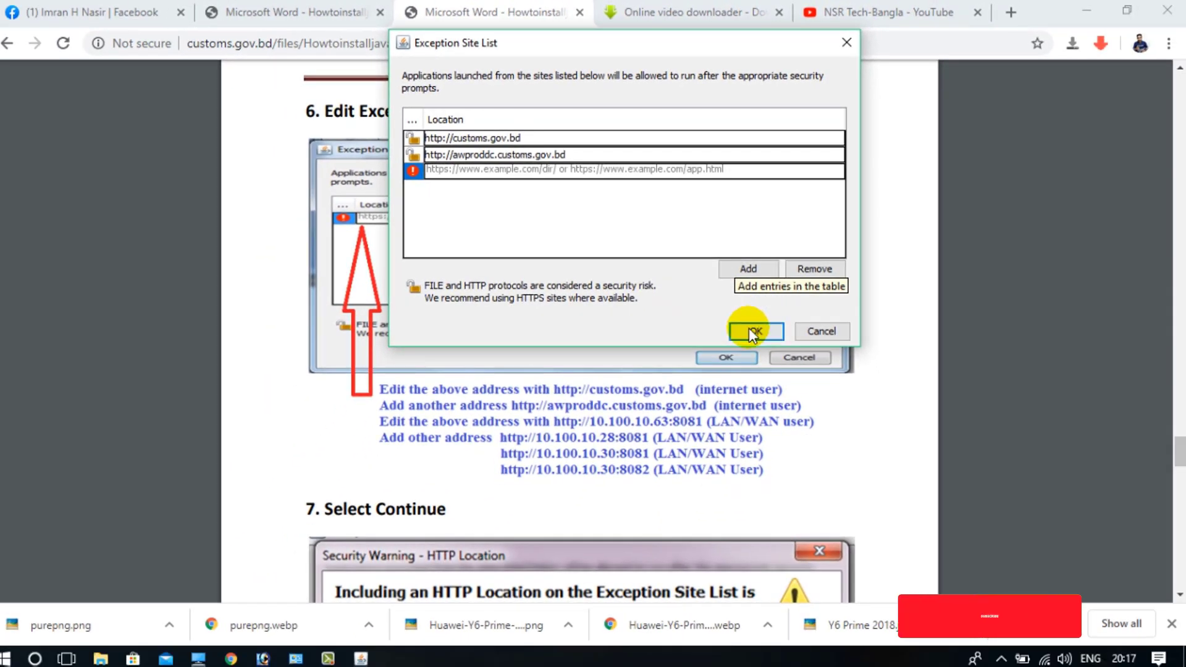
pyautogui.click(758, 408)
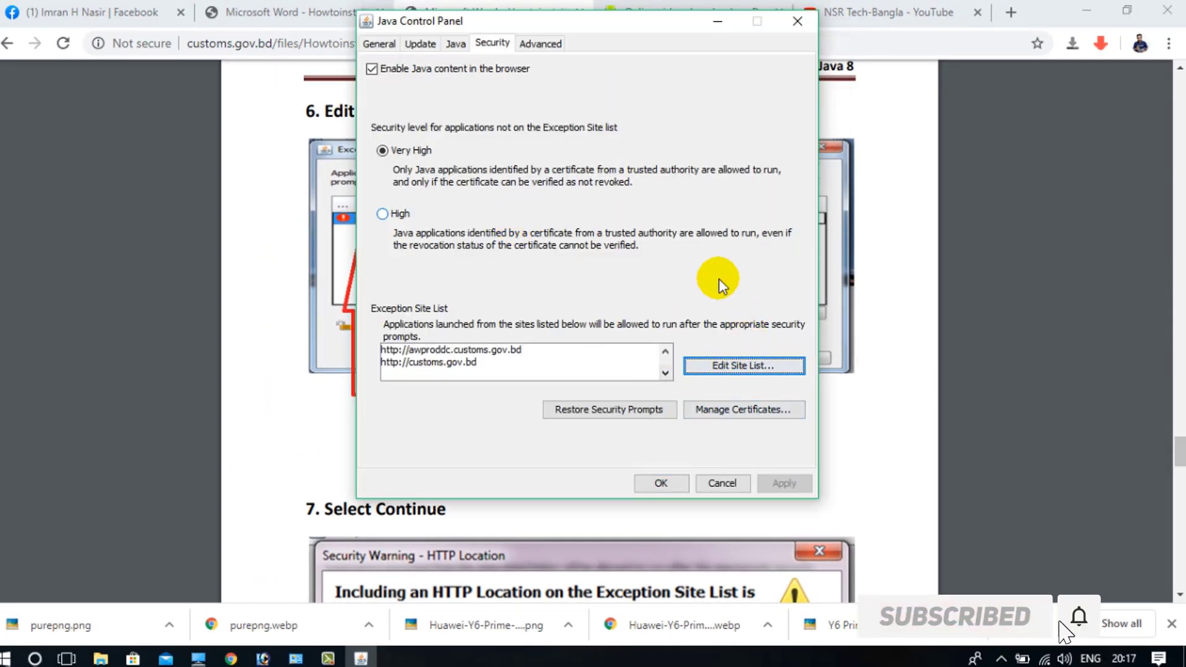
pyautogui.click(650, 483)
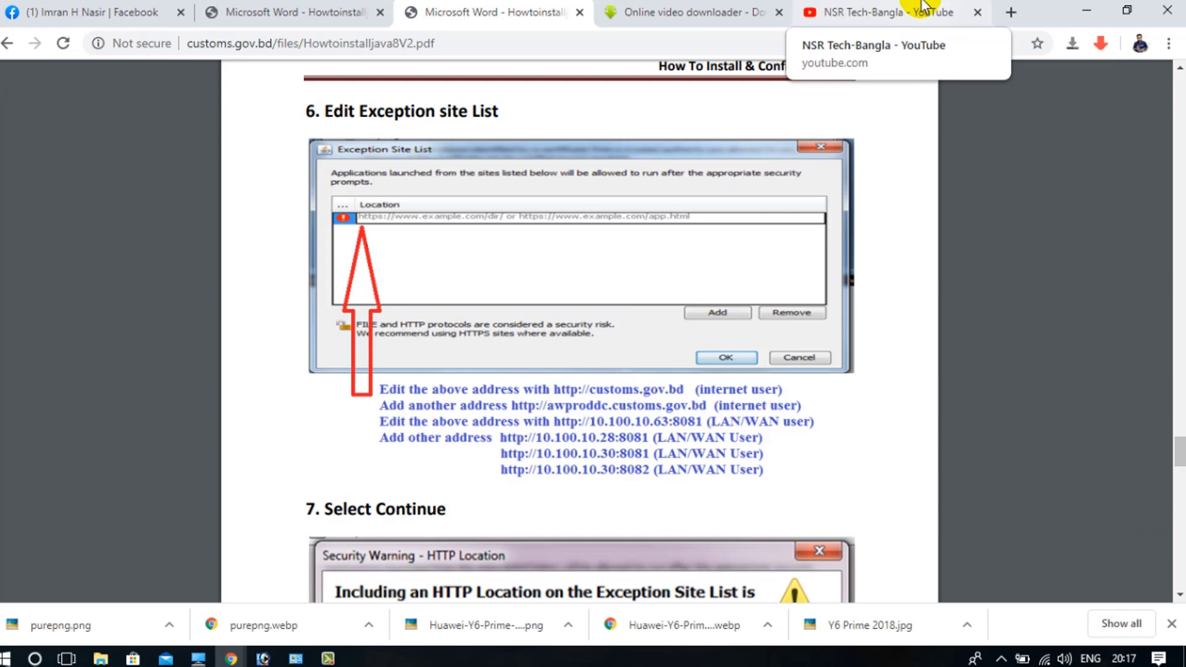
# - Go back from the Java 8 guide to the List of Documents and open the Bangladesh Customs home page
pyautogui.click(682, 8)
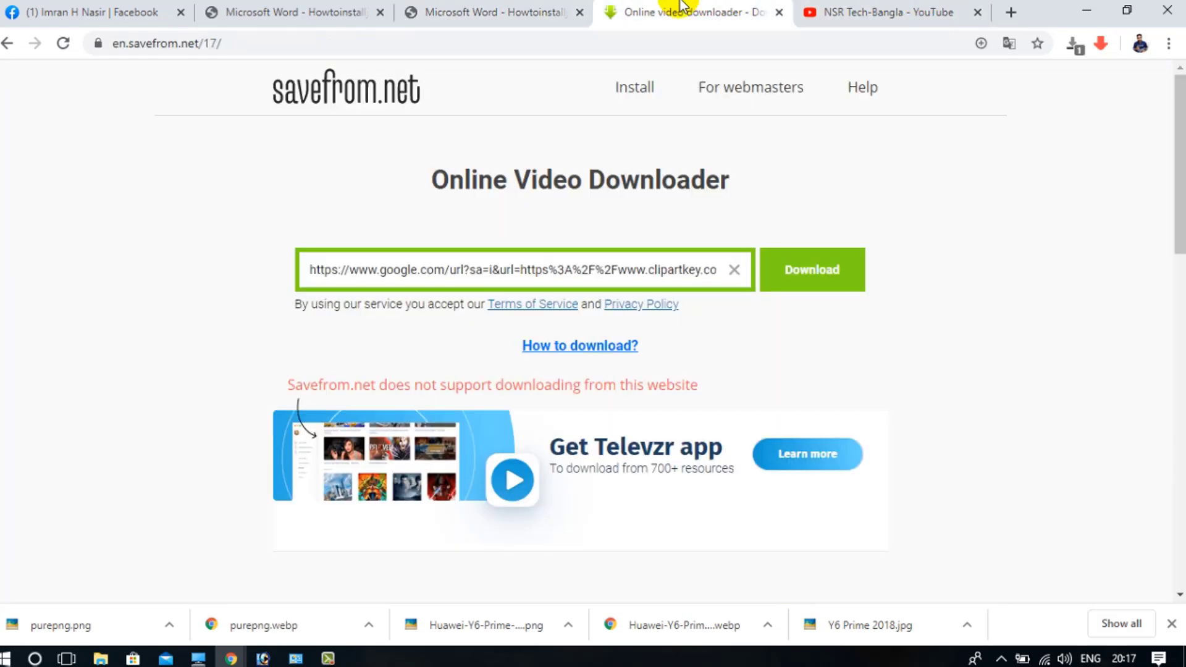
pyautogui.click(502, 10)
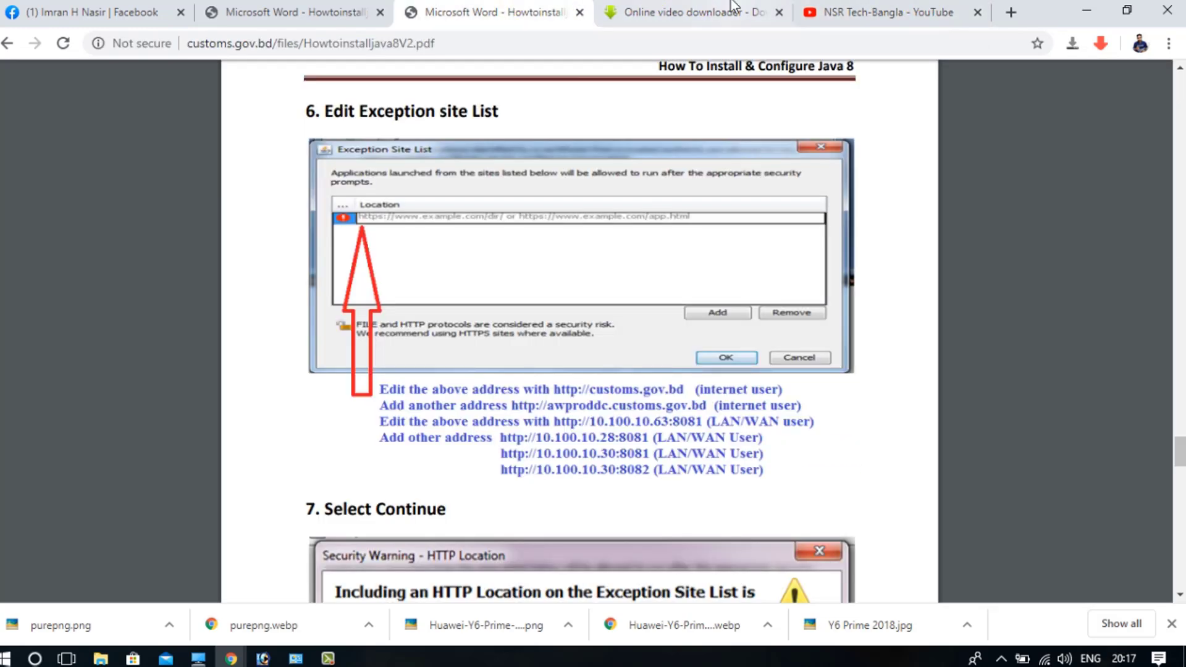
pyautogui.click(241, 15)
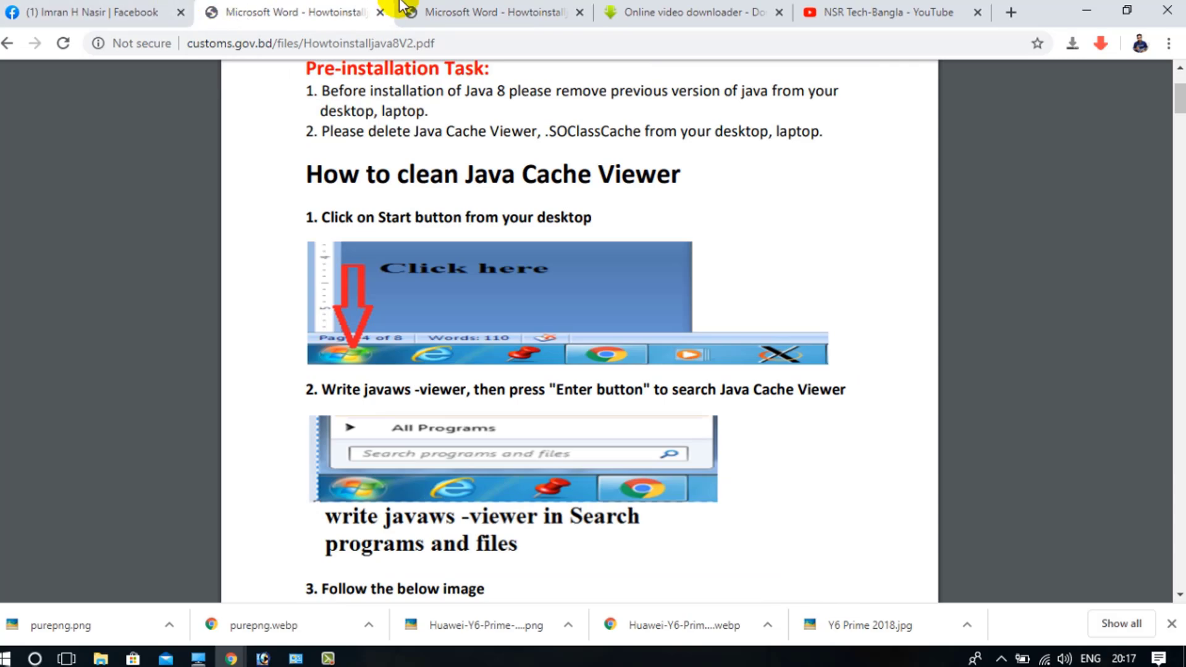
pyautogui.click(464, 6)
pyautogui.scroll(5, 471, 217)
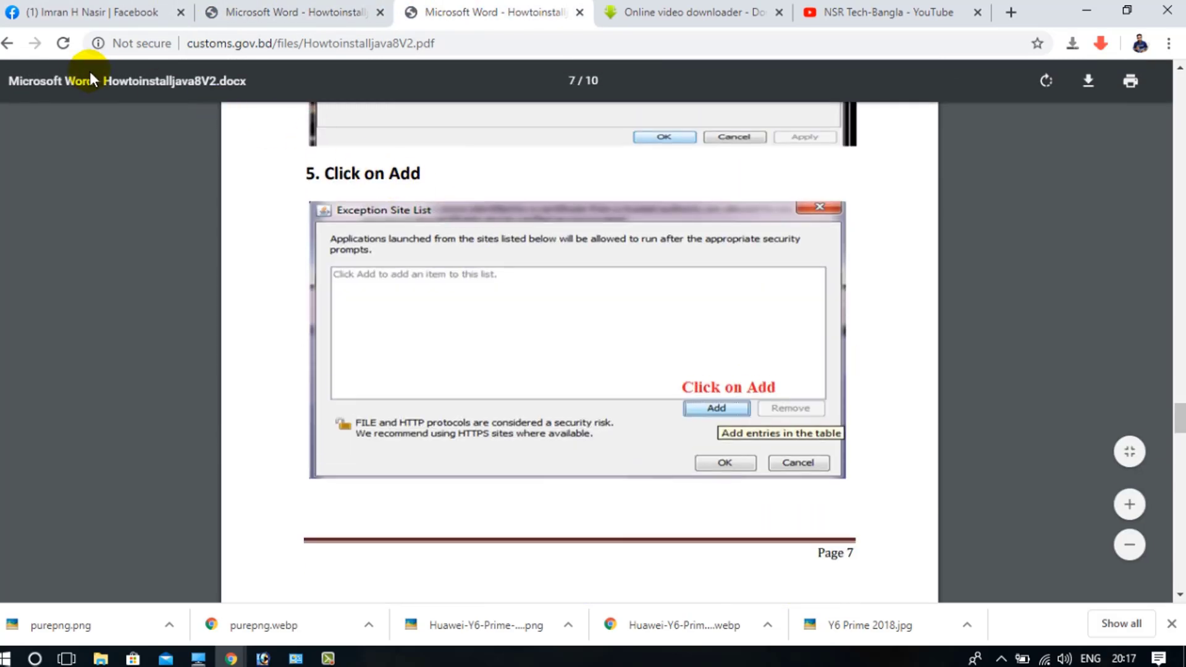
pyautogui.click(7, 44)
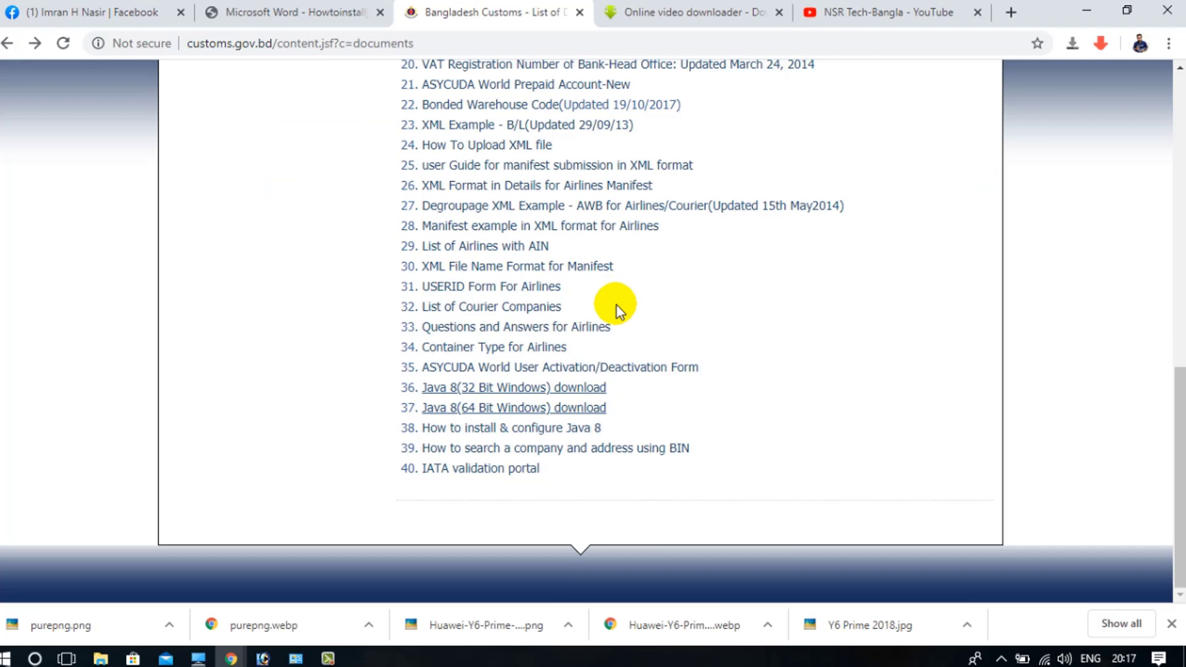
pyautogui.click(207, 241)
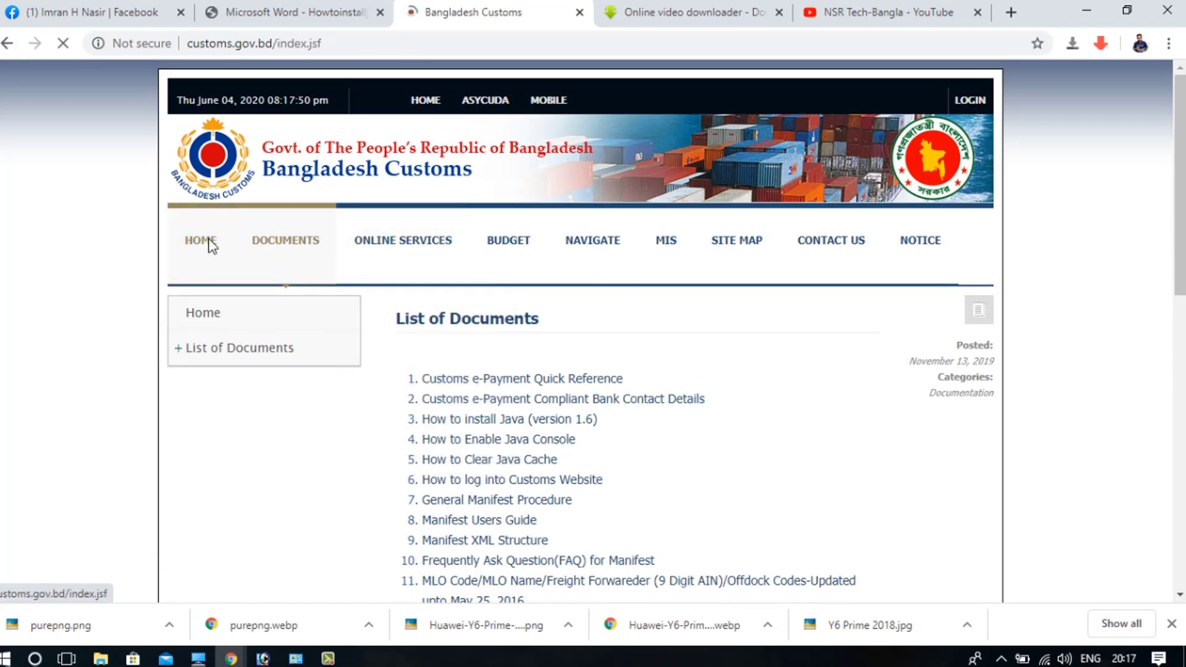
# - Download the ASYCUDAWorld launcher AW_prod (1).jnlp from the Bangladesh Customs home page and keep the file despite its type
pyautogui.scroll(-3, 988, 488)
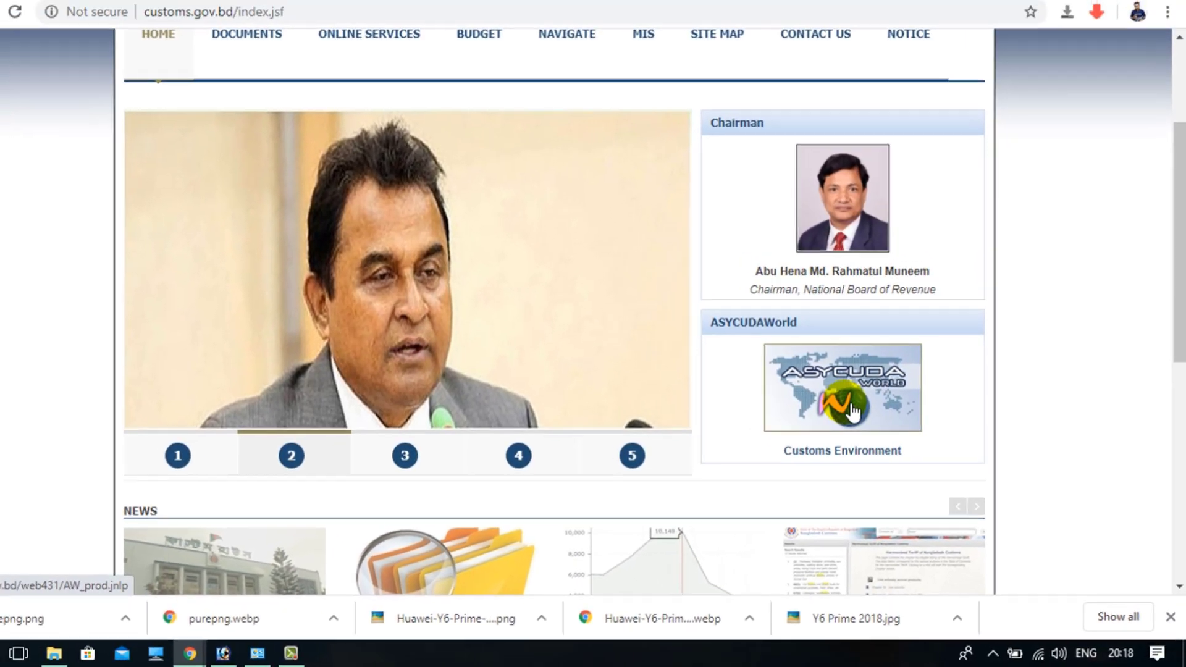
pyautogui.click(783, 357)
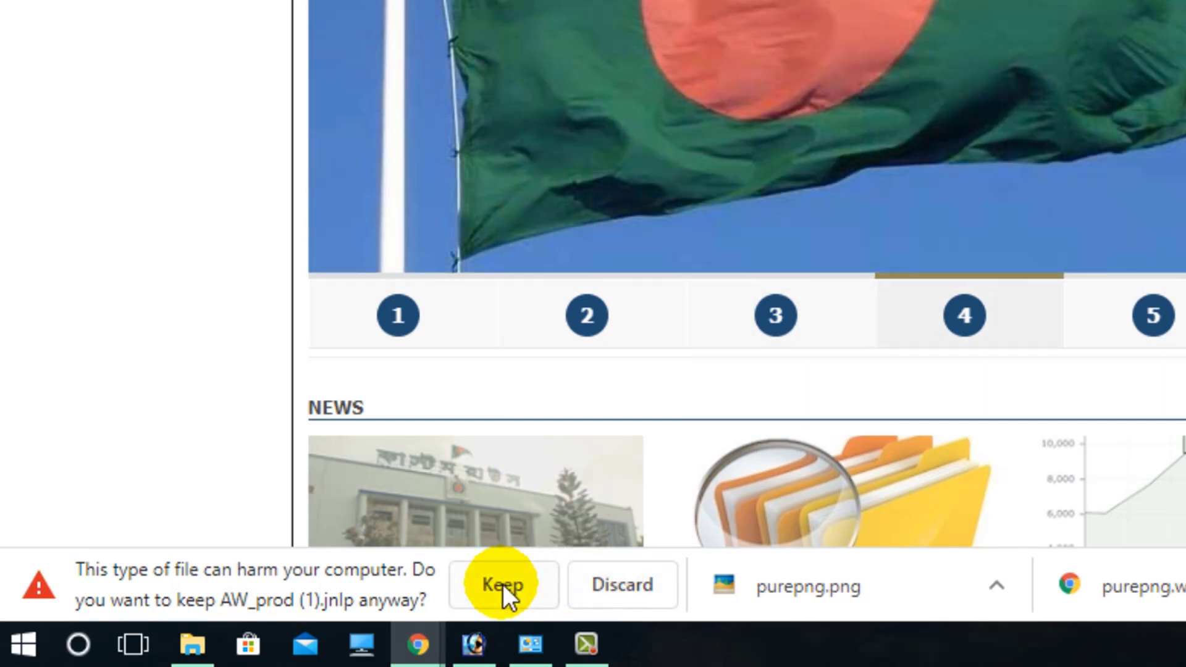
pyautogui.click(503, 585)
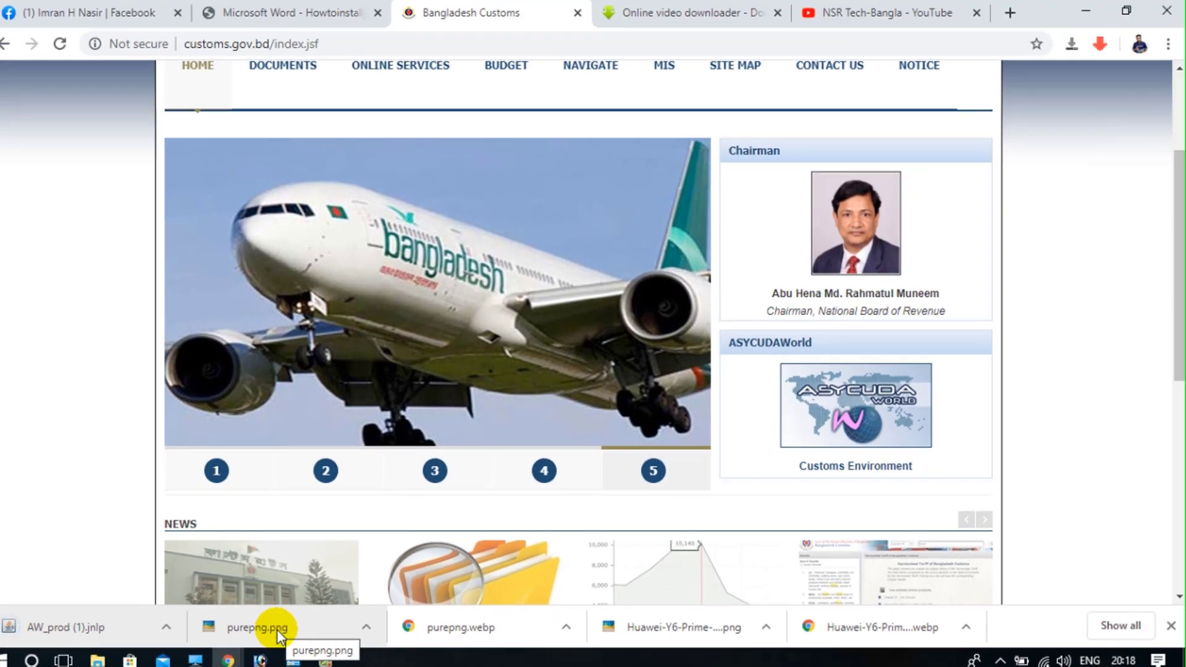
pyautogui.click(573, 406)
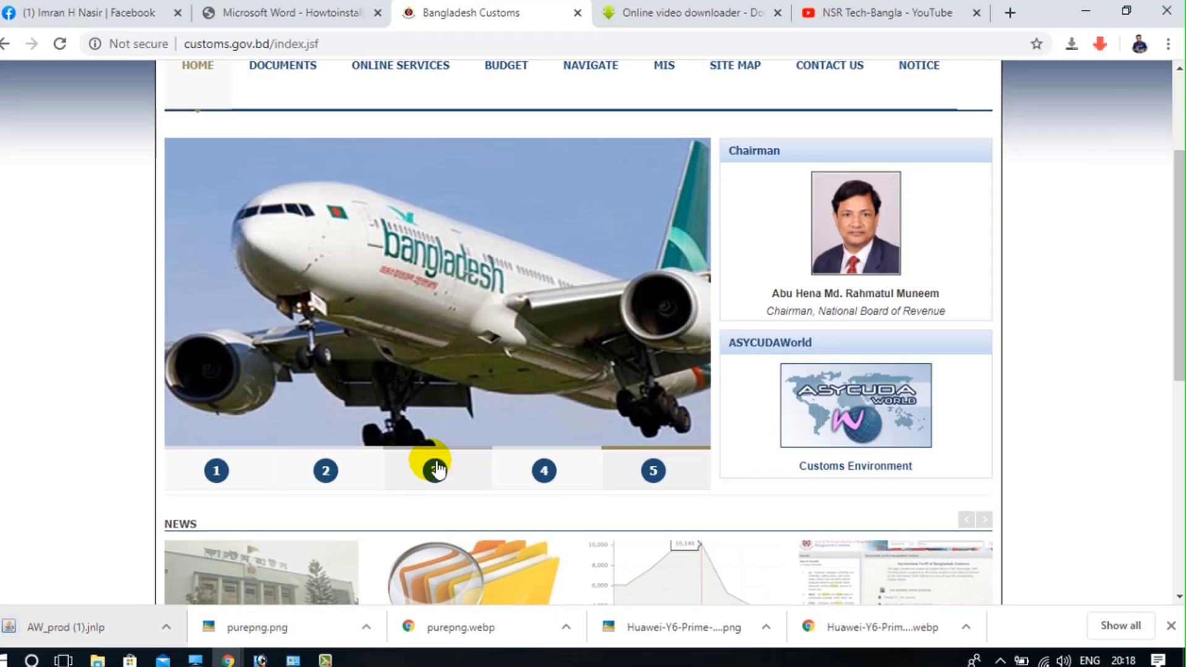
# - Minimize Chrome, launch the AW_prod JNLP file from the Downloads folder, and postpone the Java update
pyautogui.click(1085, 11)
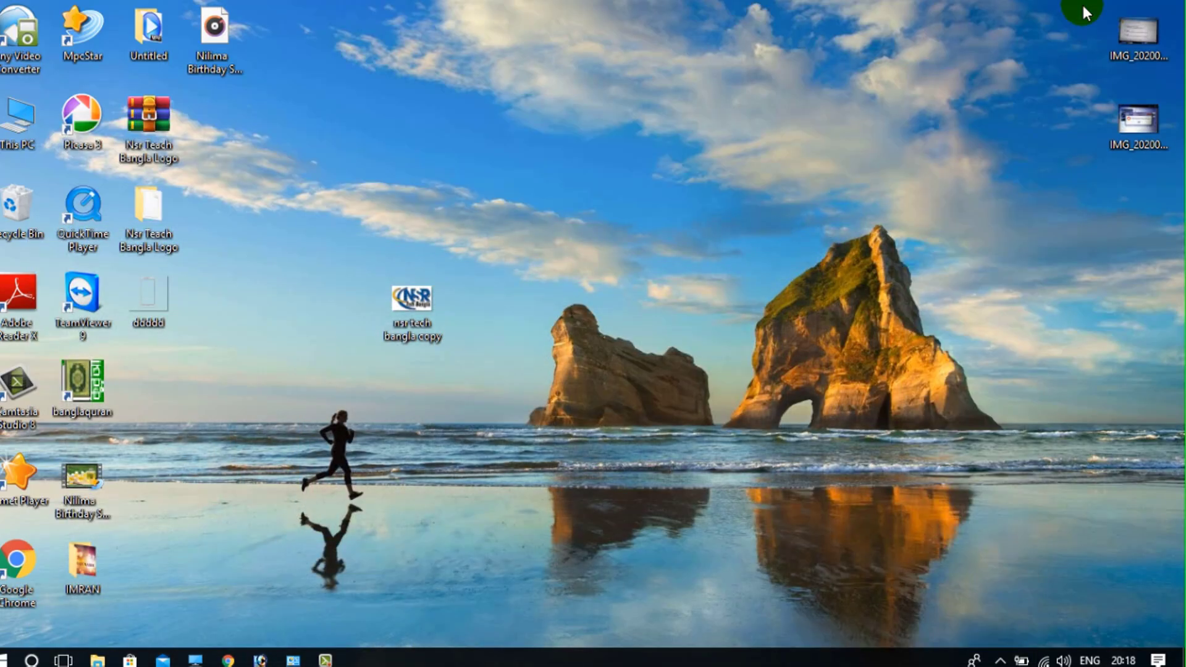
pyautogui.doubleClick(30, 103)
pyautogui.click(558, 100)
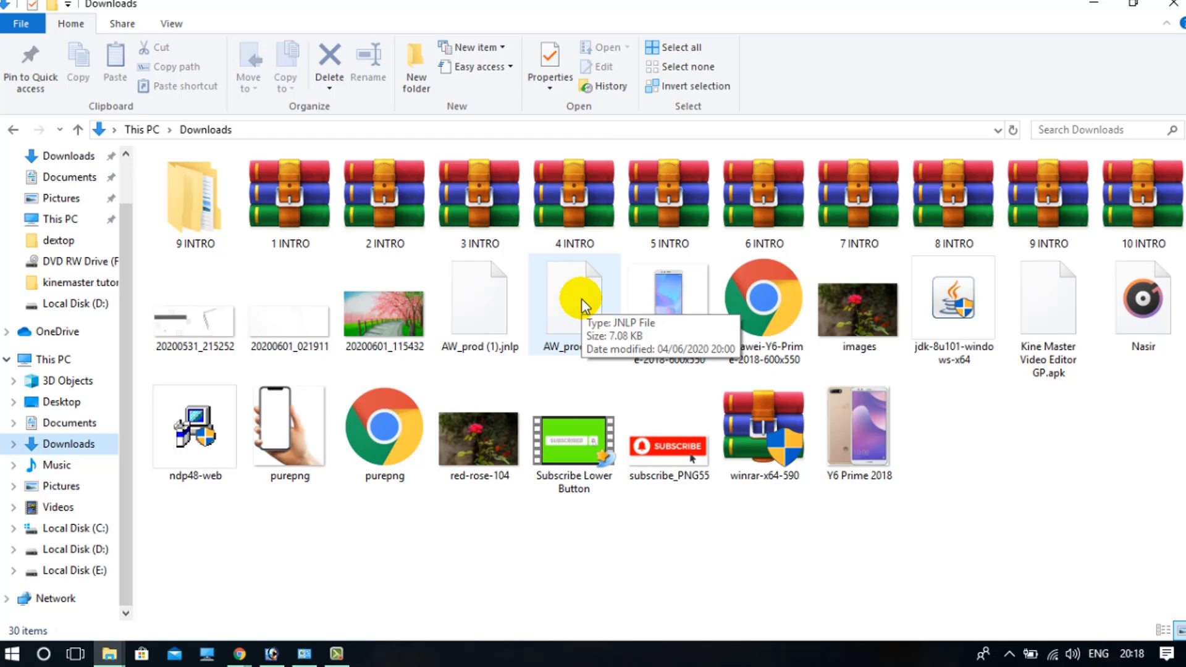
pyautogui.doubleClick(581, 299)
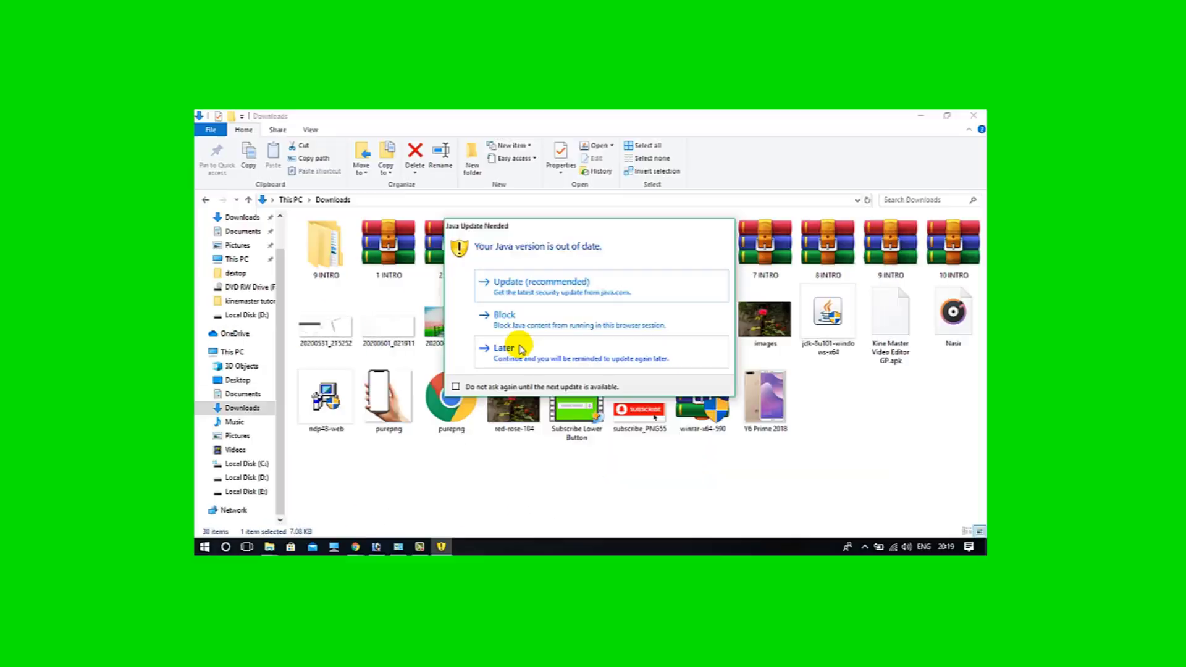
pyautogui.click(518, 348)
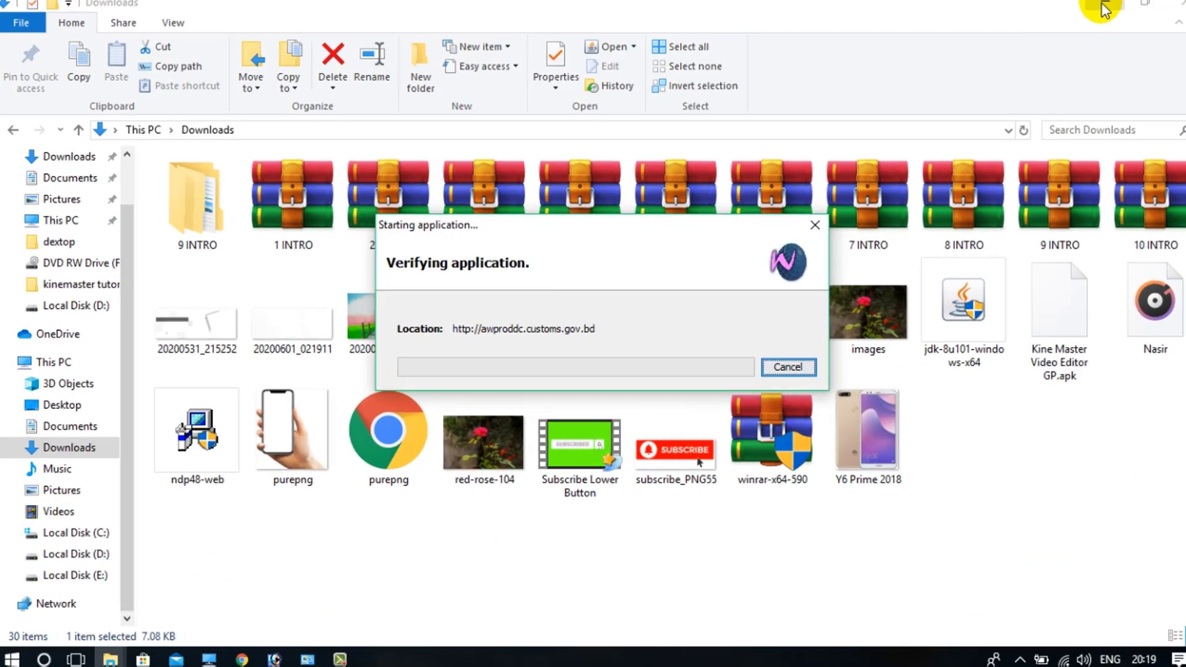
# - Clear File Explorer out of view, accept the security risk, and run the BD ASYCUDAWorld application
pyautogui.click(921, 115)
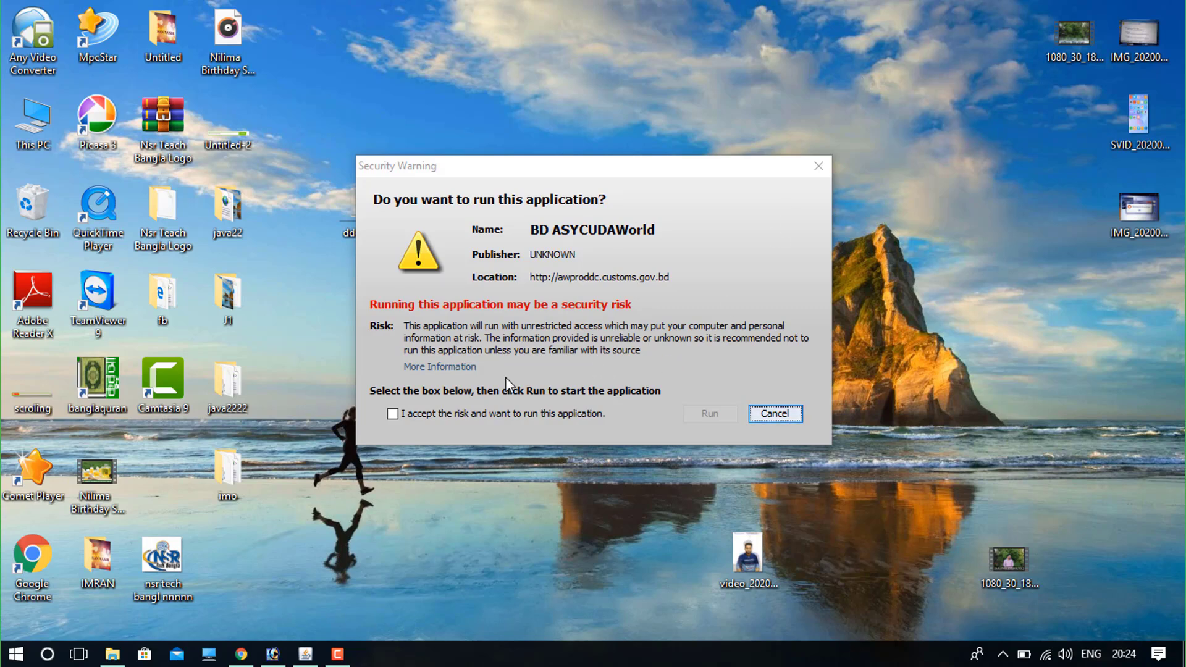
pyautogui.click(396, 414)
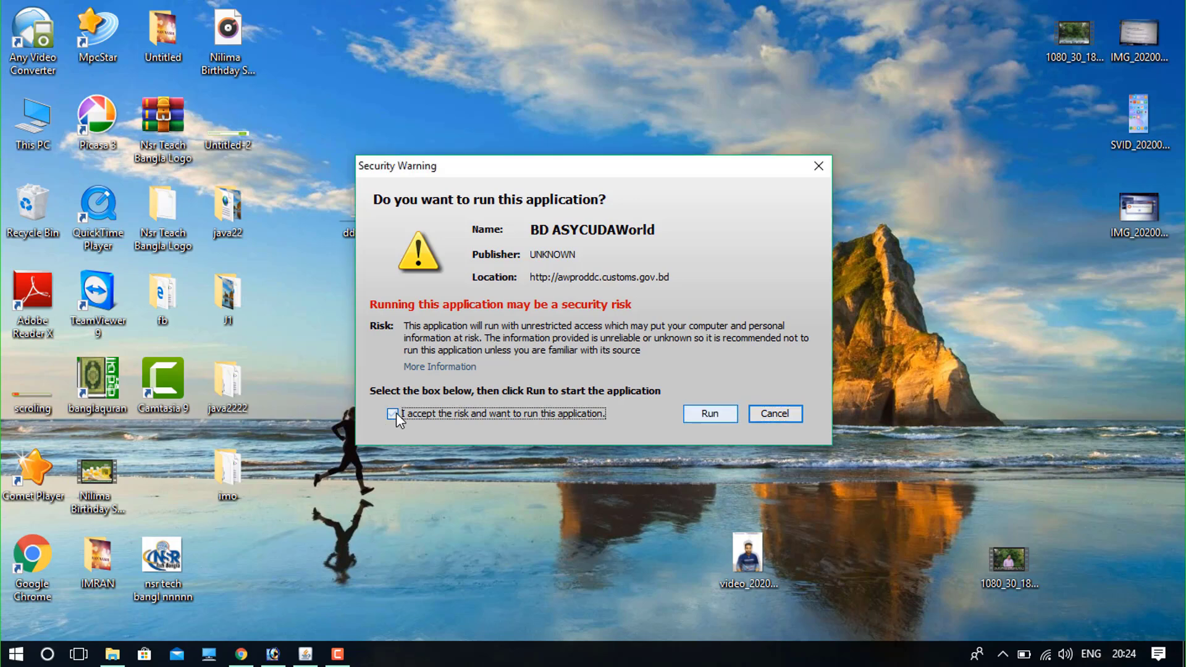
pyautogui.click(696, 415)
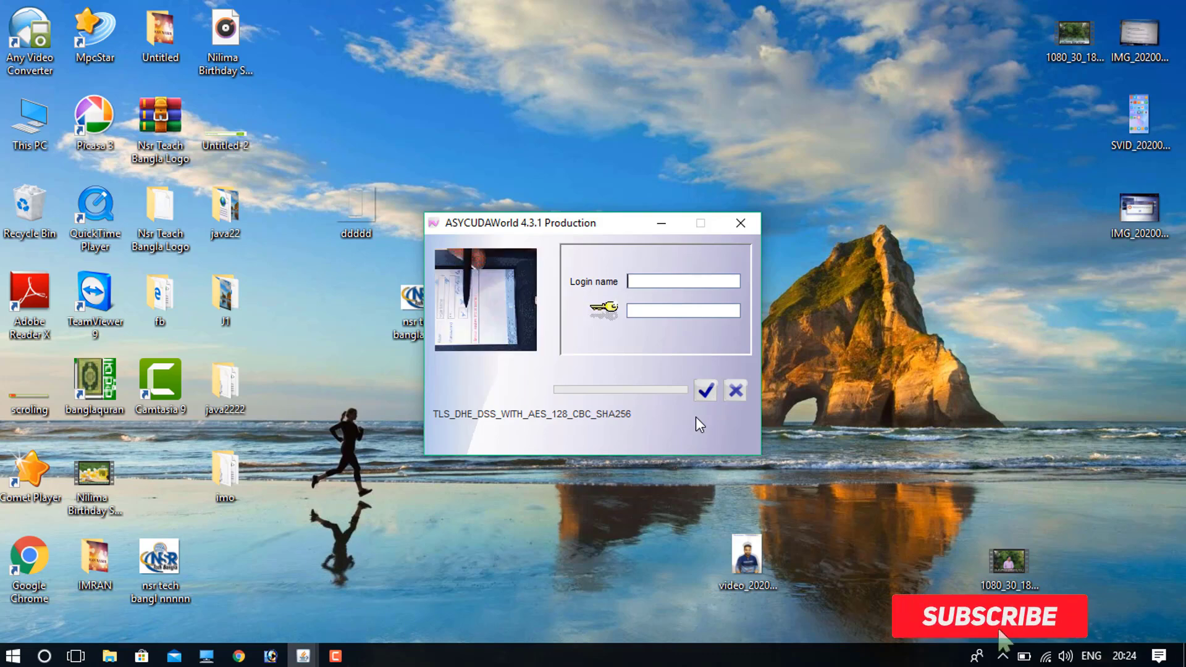
# - View the firewall alert screenshot for Java(TM) Web Launcher in Photoshop, and minimize Photoshop and the ASYCUDAWorld window
pyautogui.click(271, 656)
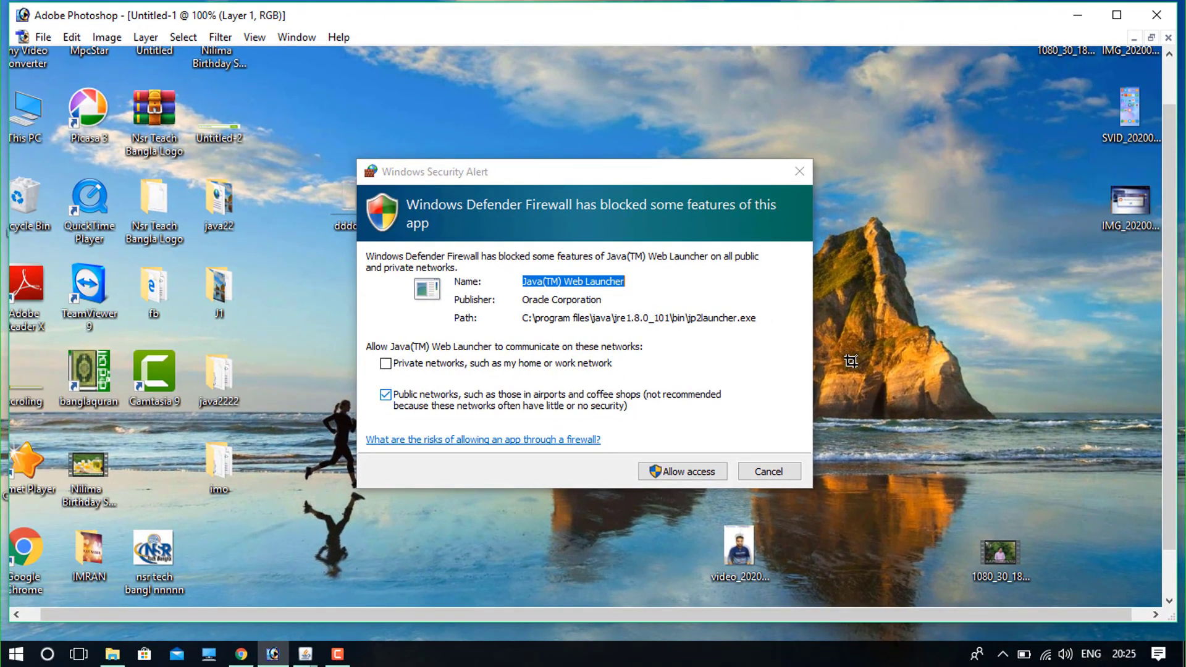
pyautogui.click(1076, 16)
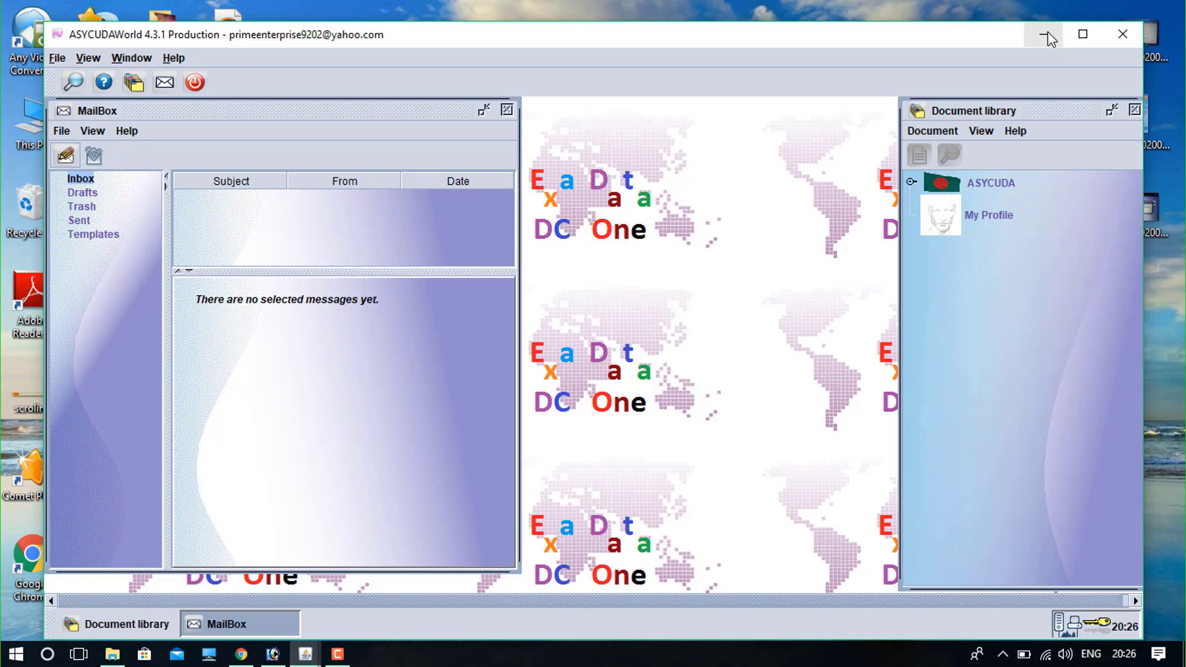
pyautogui.click(1048, 33)
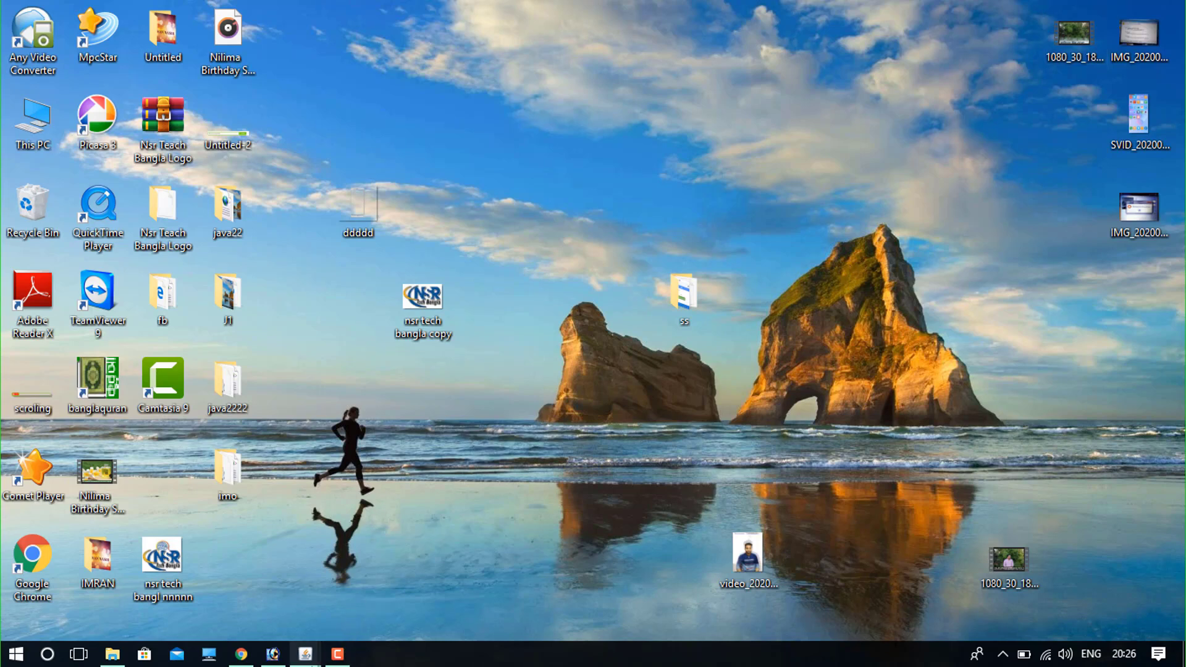
# - Bring up the Java Control Panel, and view and close the desktop photo of the ASYCUDAWorld network error
pyautogui.moveTo(305, 654)
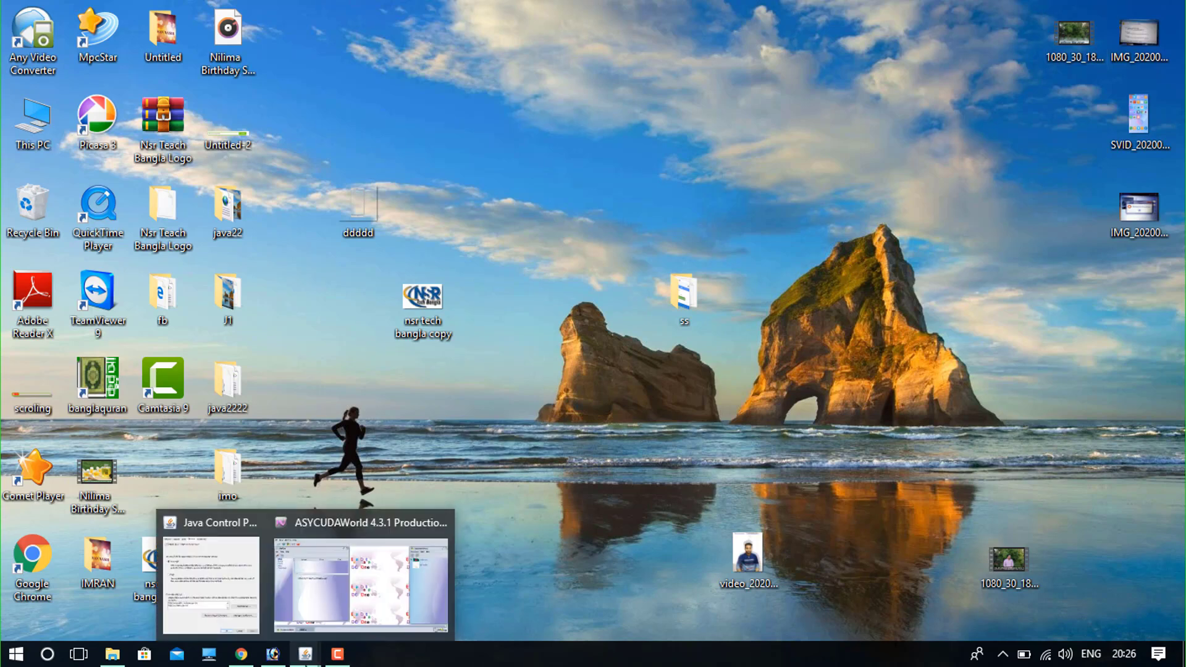
pyautogui.click(188, 614)
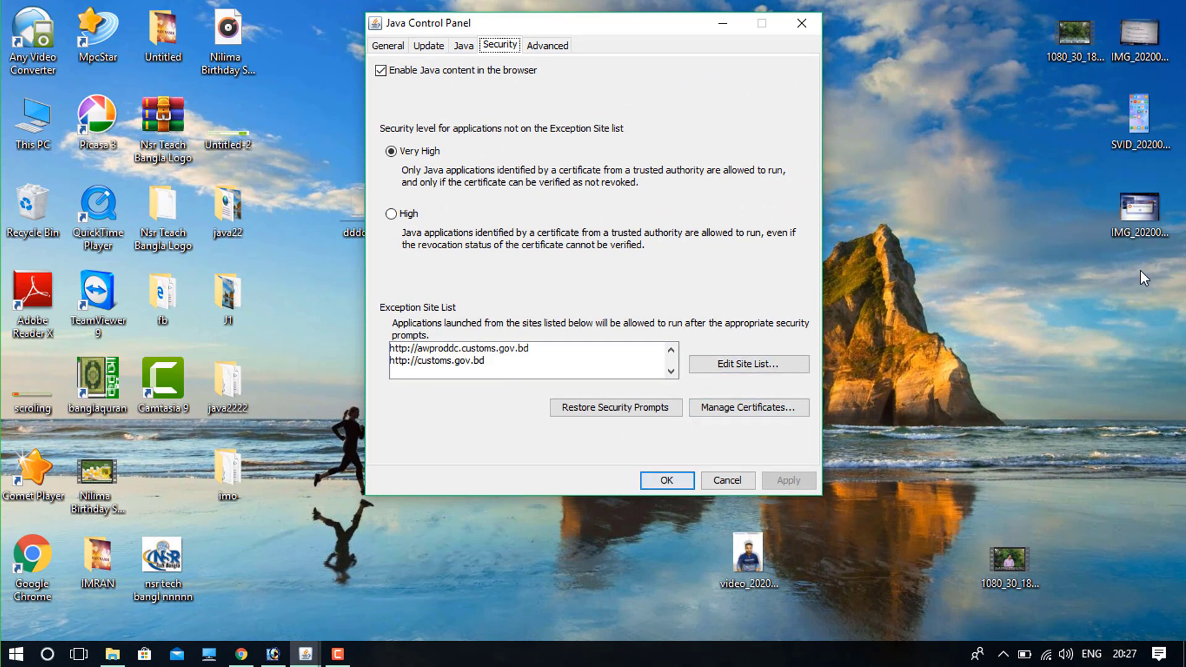
pyautogui.doubleClick(1132, 212)
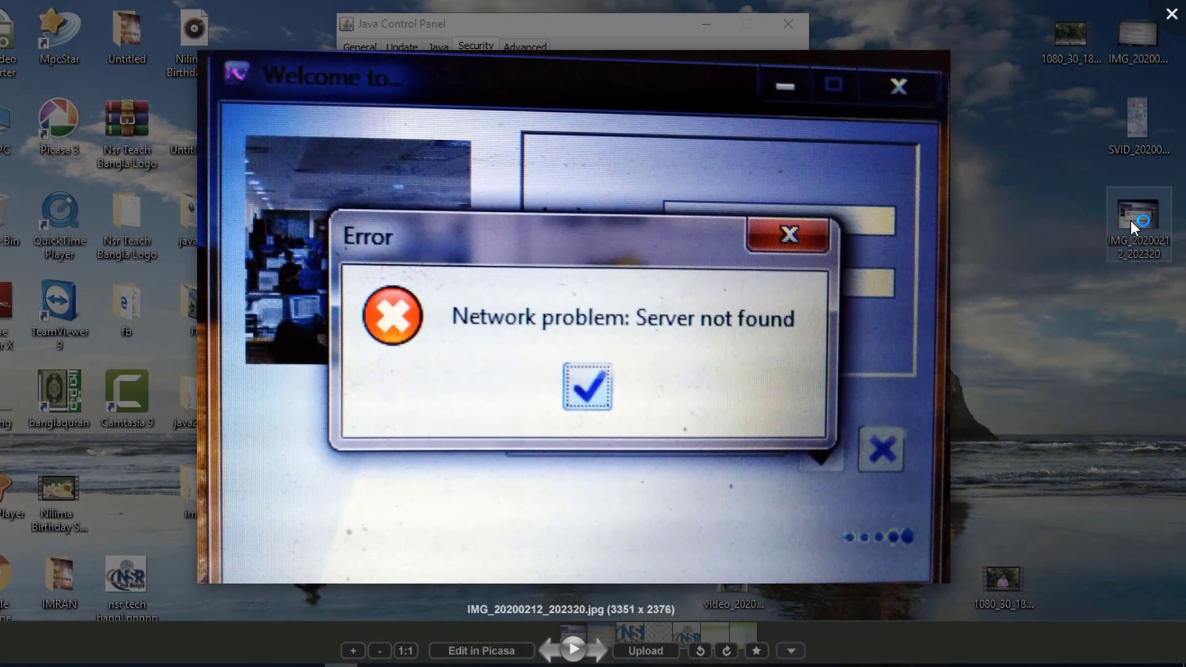
pyautogui.click(1172, 15)
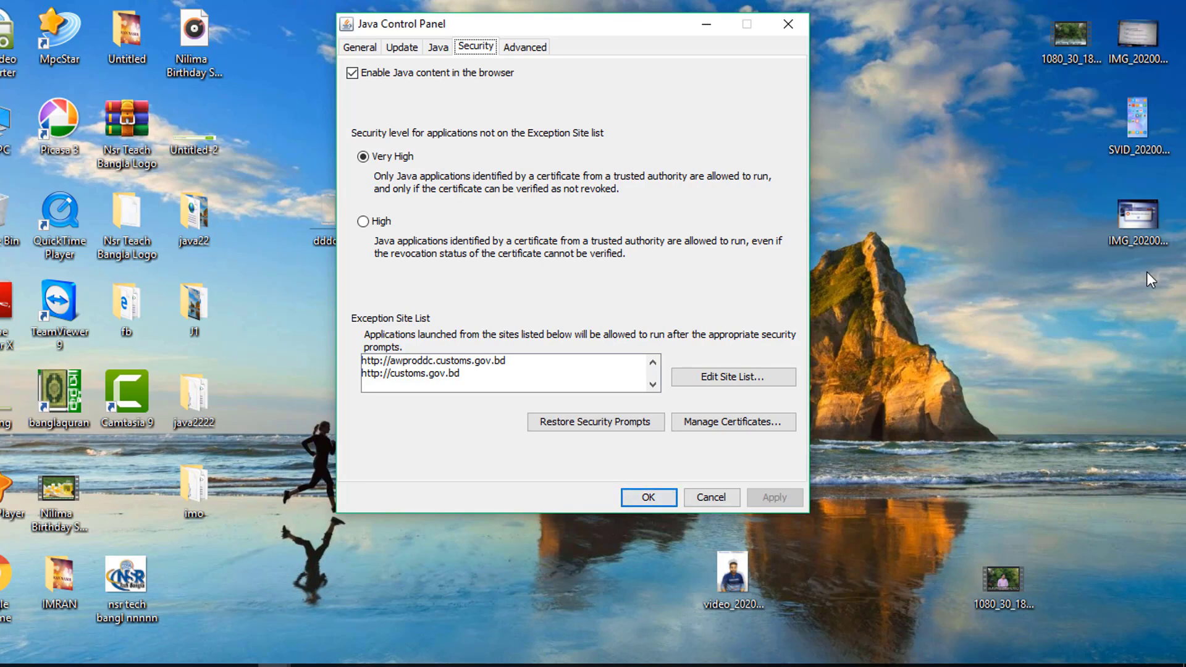
pyautogui.click(731, 376)
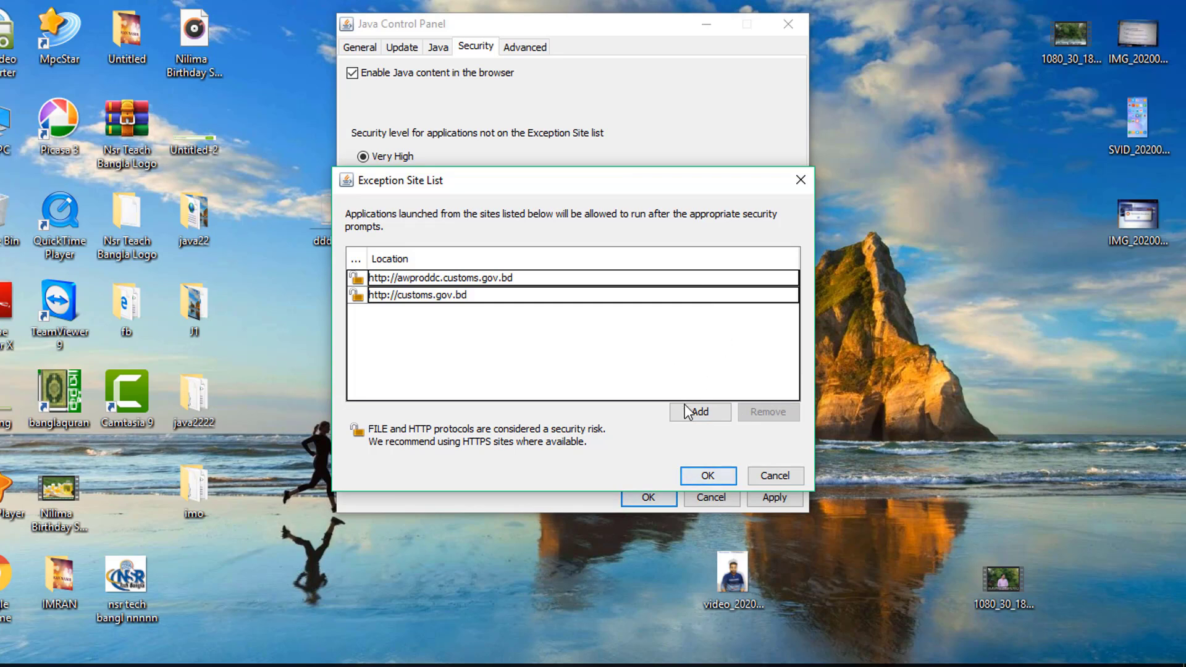
pyautogui.click(476, 278)
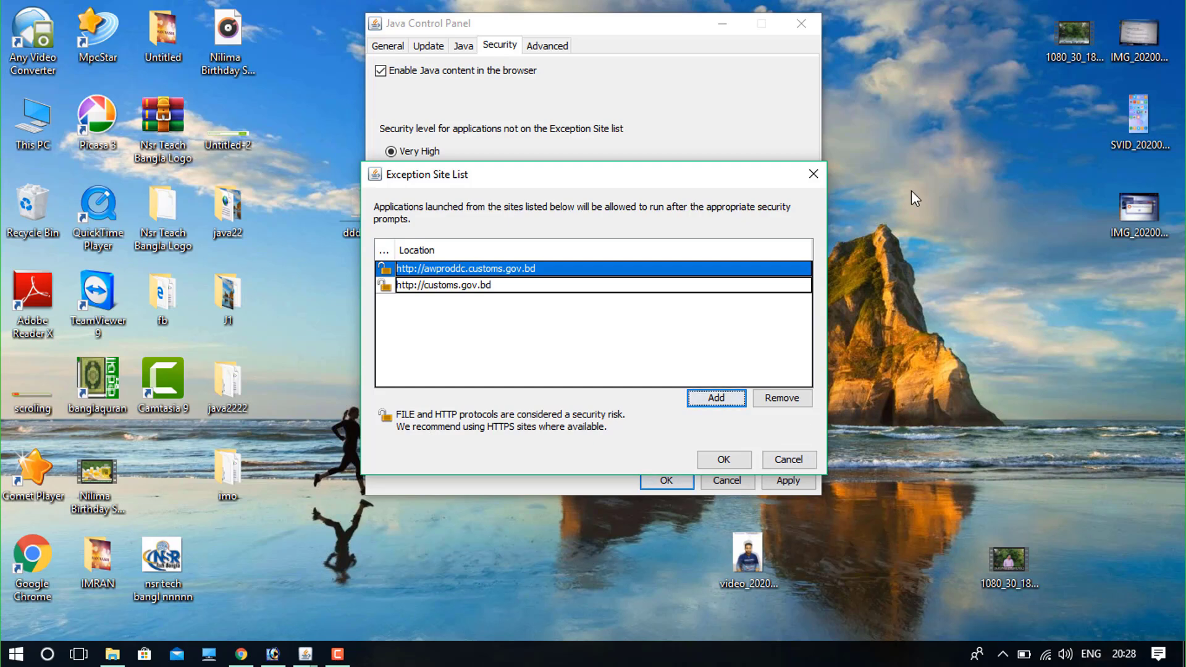
pyautogui.click(820, 173)
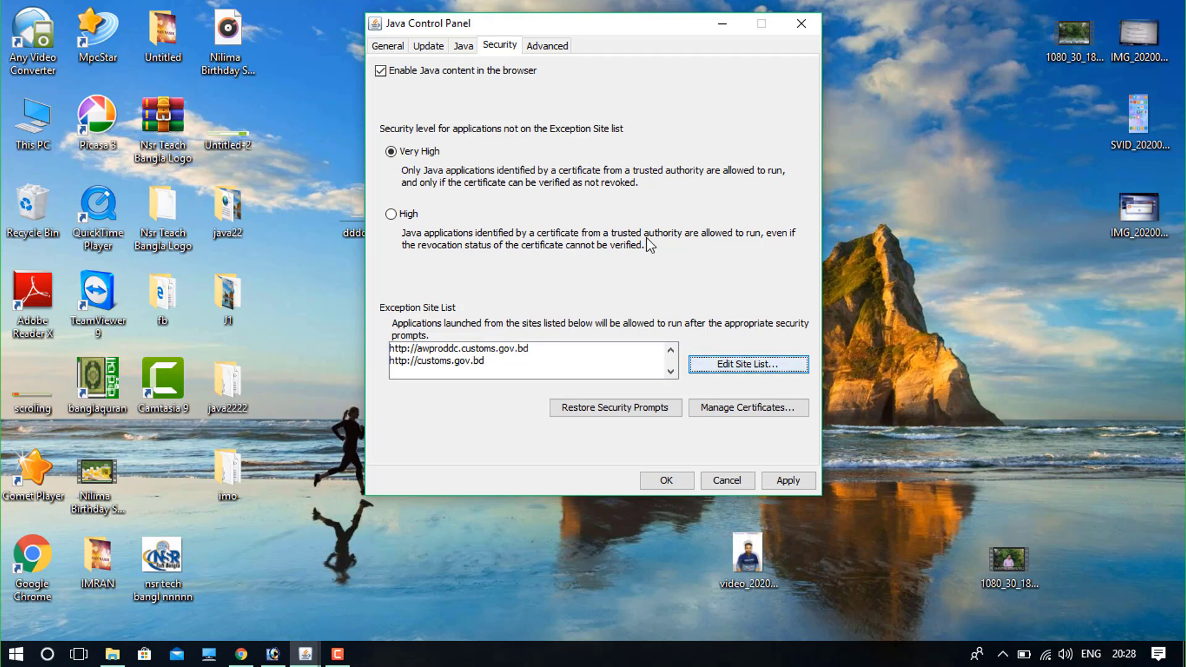
# - Check the Java entries among the installed programs in the Windows Control Panel, and close it and the Java Control Panel
pyautogui.click(41, 659)
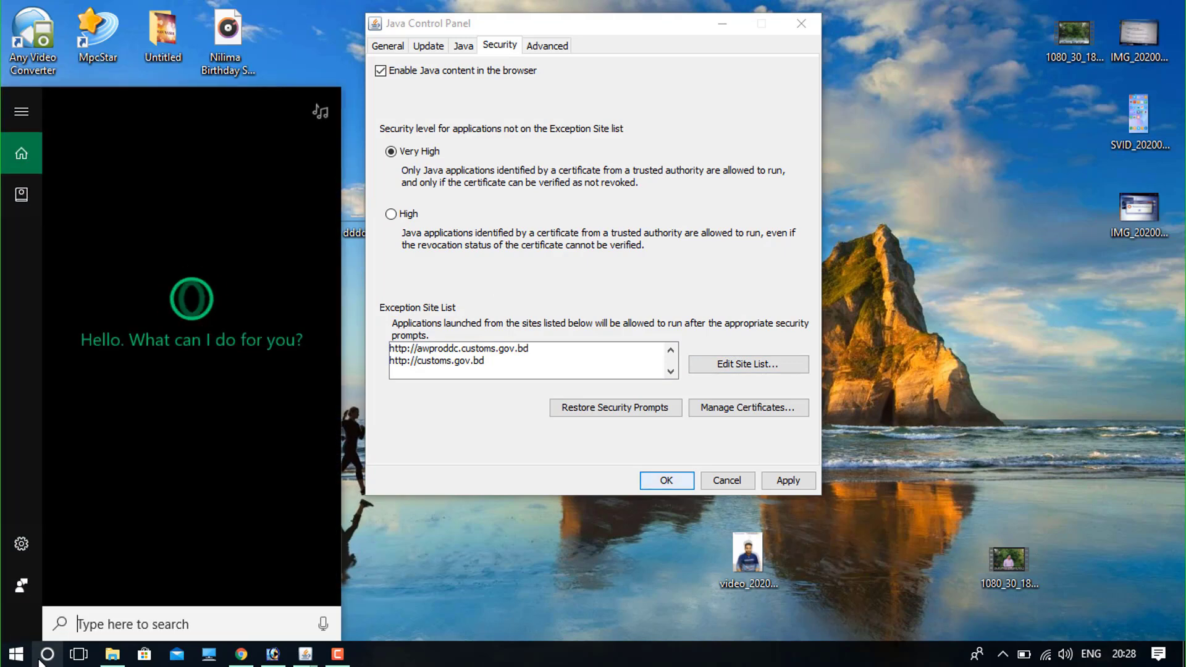
pyautogui.write('cont')
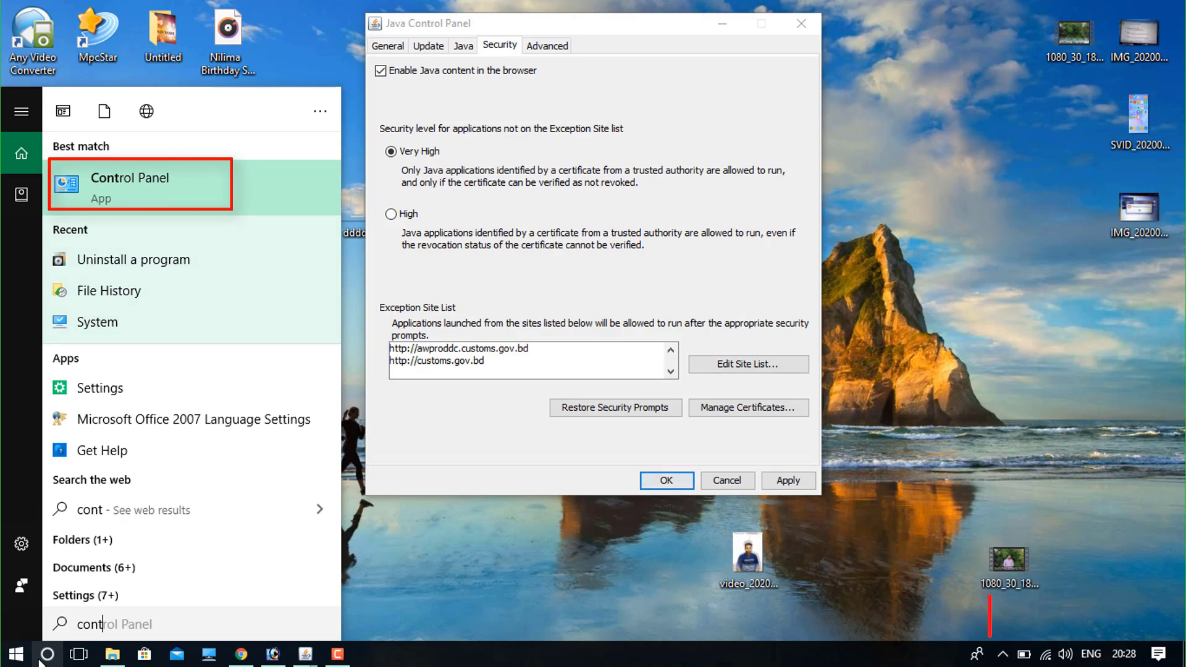
pyautogui.press('Return')
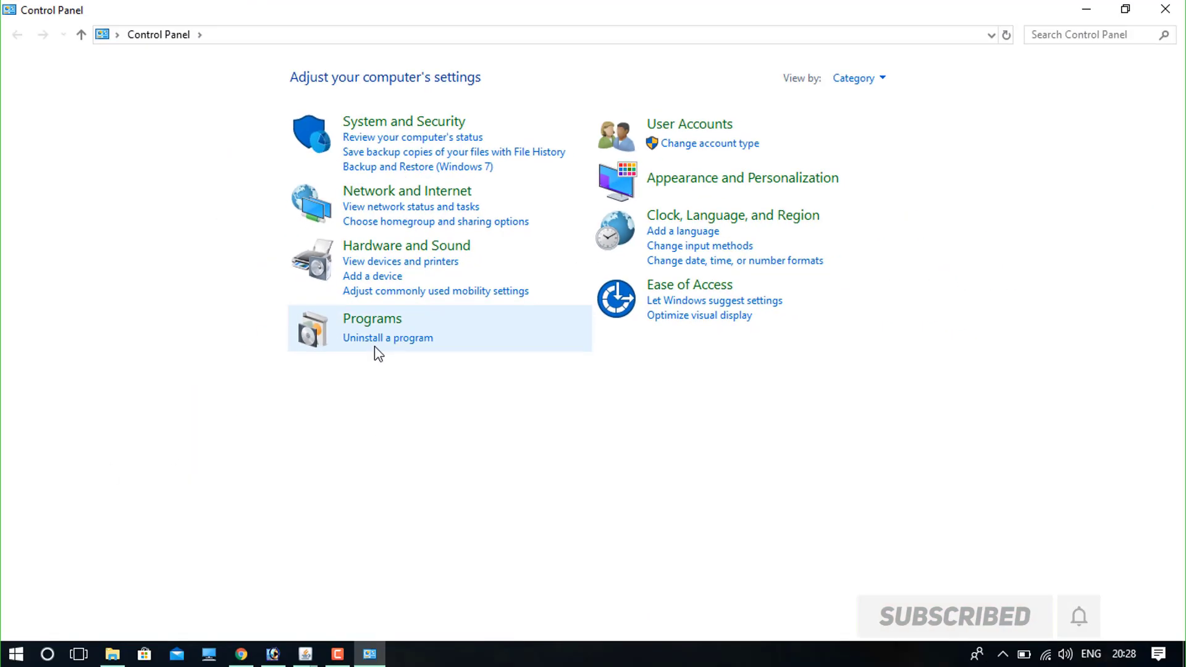
pyautogui.click(374, 346)
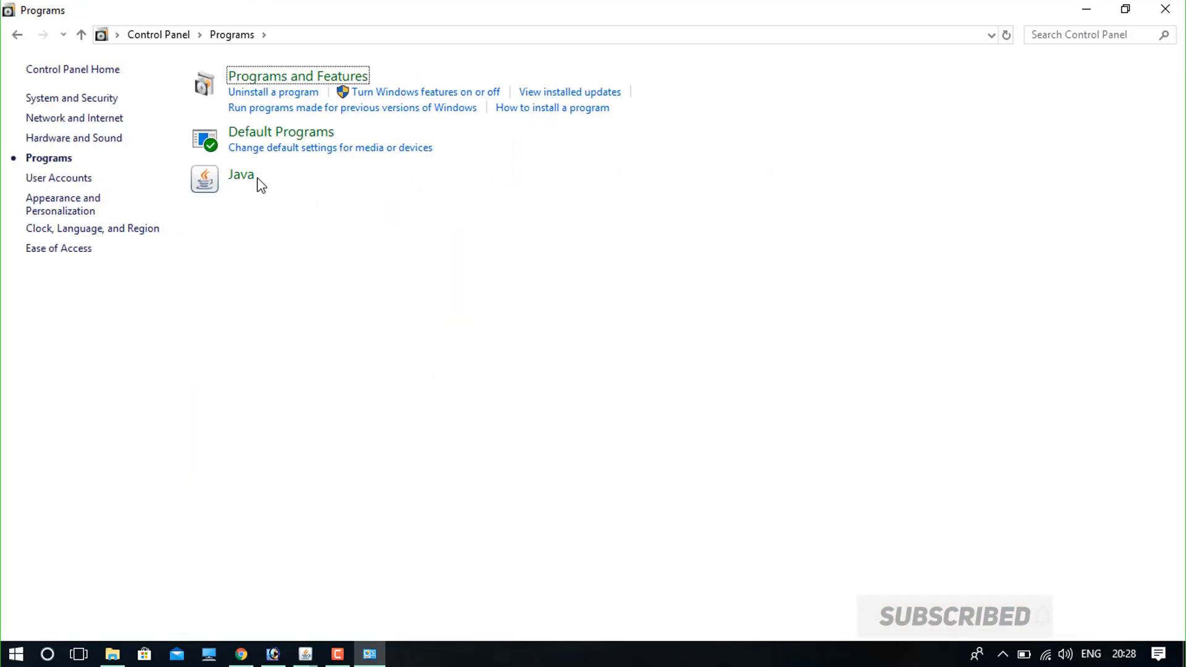
pyautogui.click(283, 94)
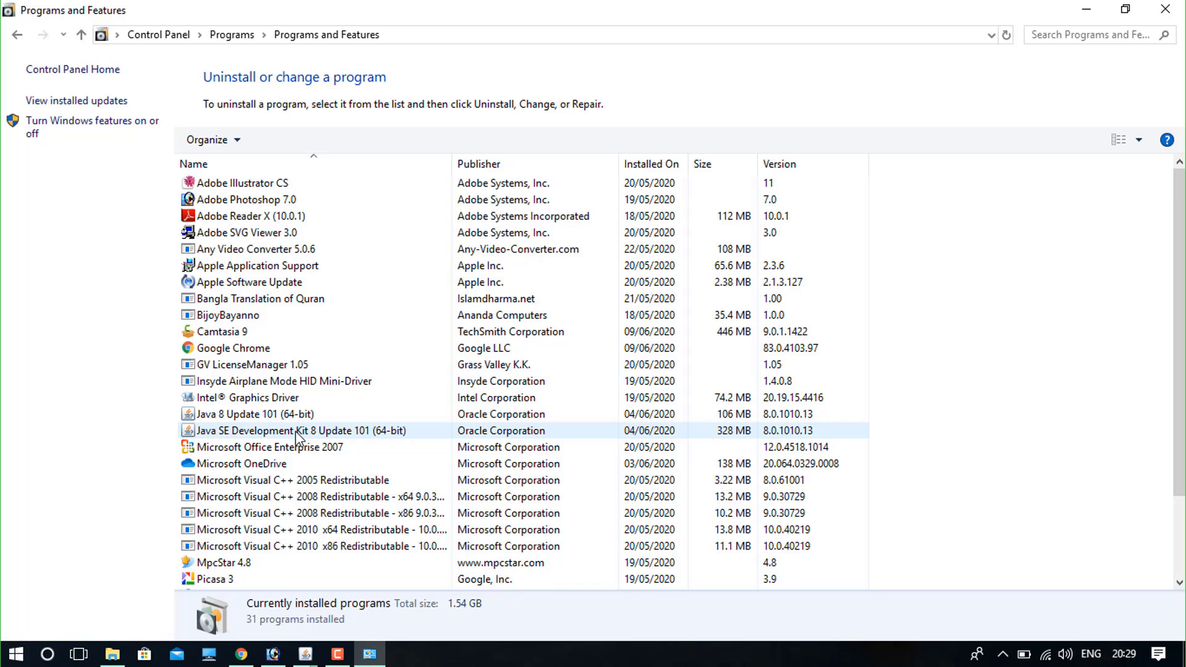
pyautogui.click(1181, 11)
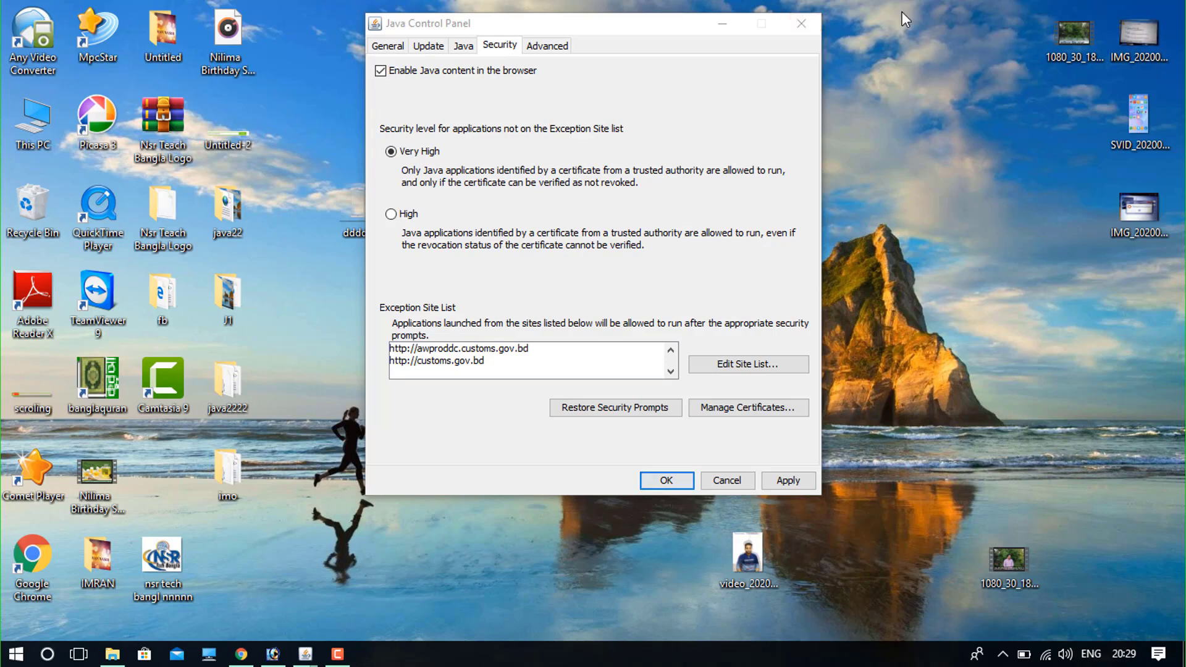
pyautogui.click(796, 28)
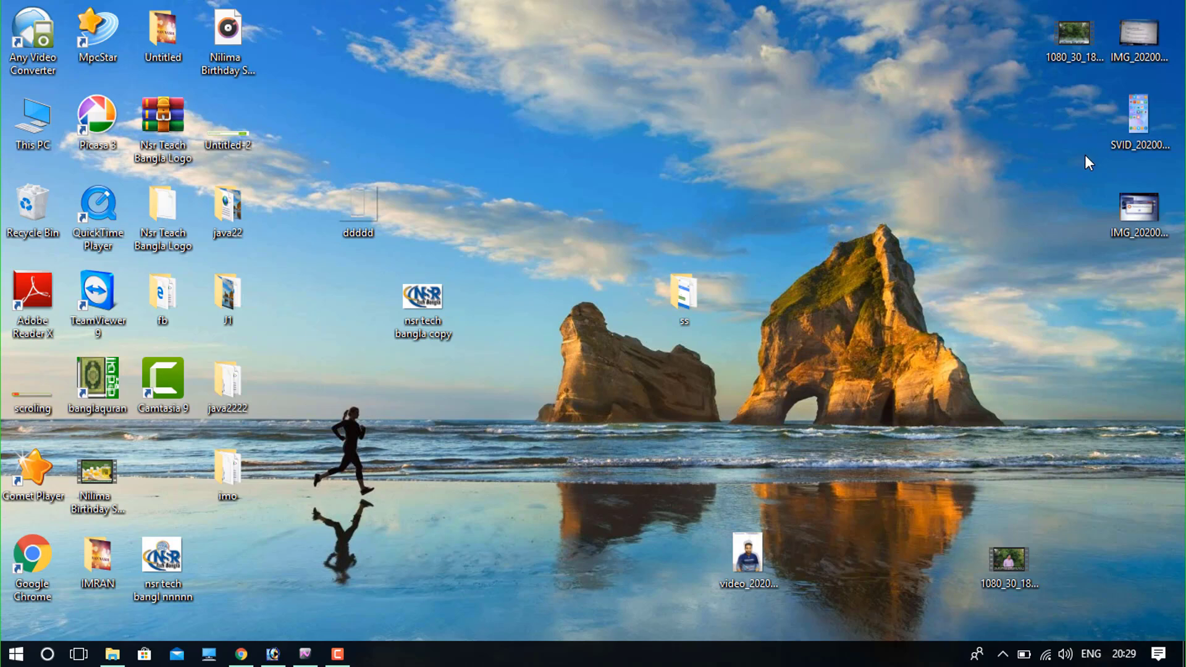